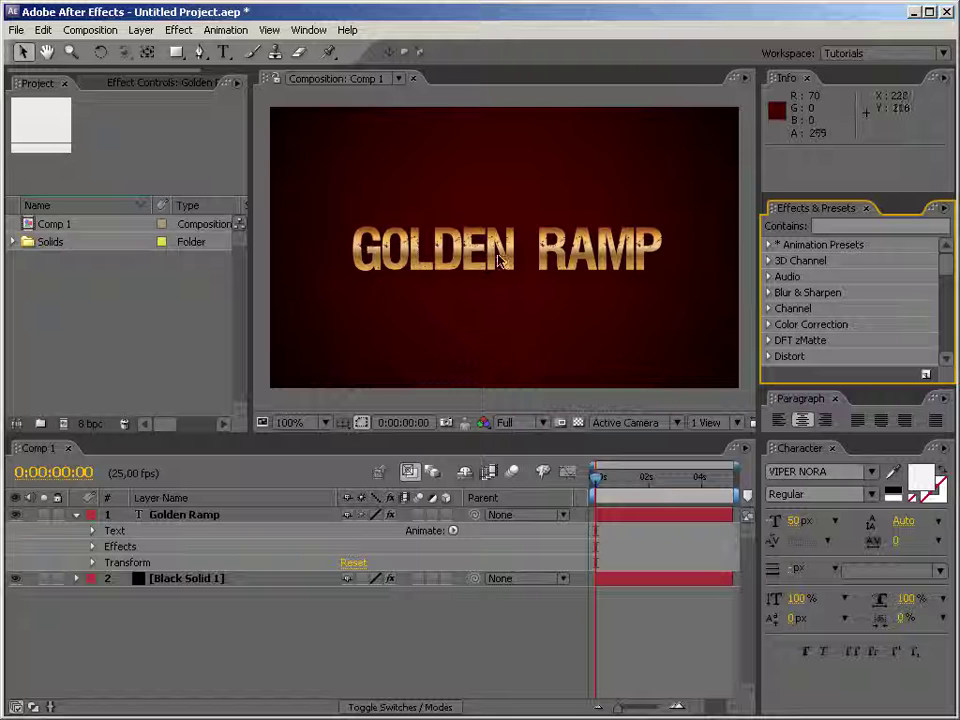
Step: Shift the GOLDEN RAMP title slightly within Comp 1
click(492, 294)
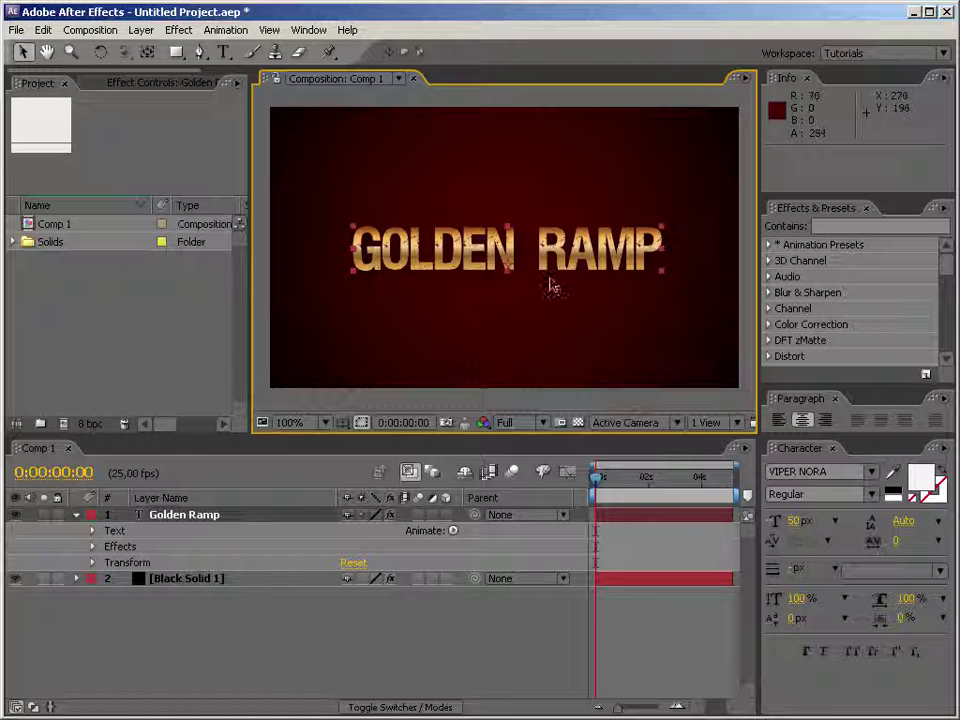
mouse_move(590, 260)
mouse_down()
mouse_move(579, 356)
mouse_move(565, 370)
mouse_move(531, 261)
mouse_move(610, 240)
mouse_move(620, 250)
mouse_move(593, 273)
mouse_move(606, 349)
mouse_move(613, 242)
mouse_move(553, 192)
mouse_move(594, 184)
mouse_move(604, 170)
mouse_move(596, 258)
mouse_up()
Step: Create a new 500 × 300 composition at 25 frames per second with a duration of 0:00:05:05
right_click(105, 360)
click(165, 362)
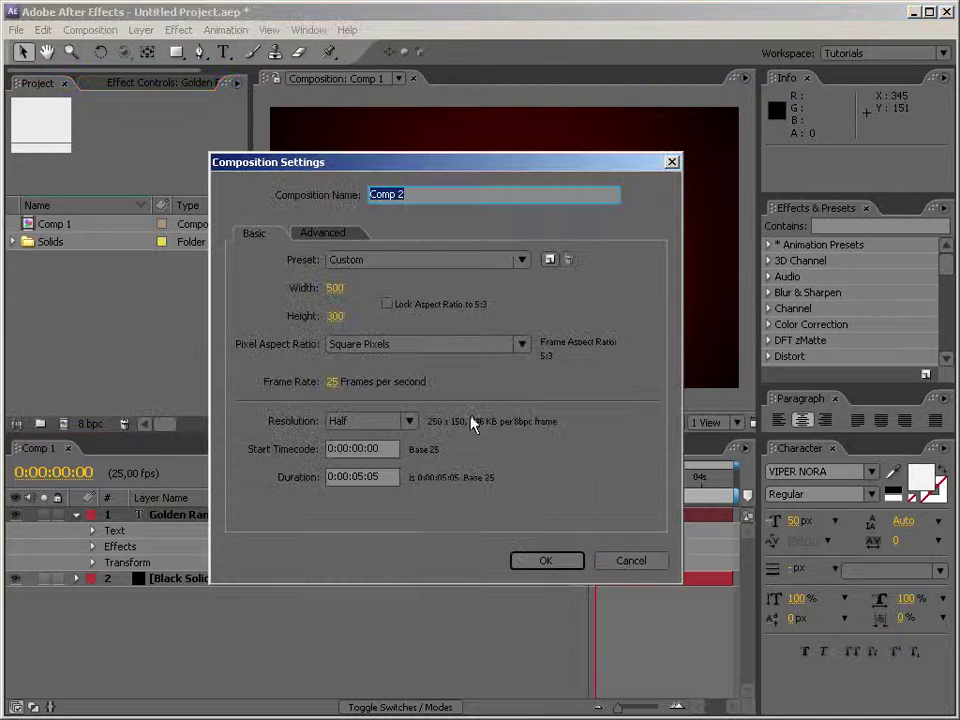
click(560, 561)
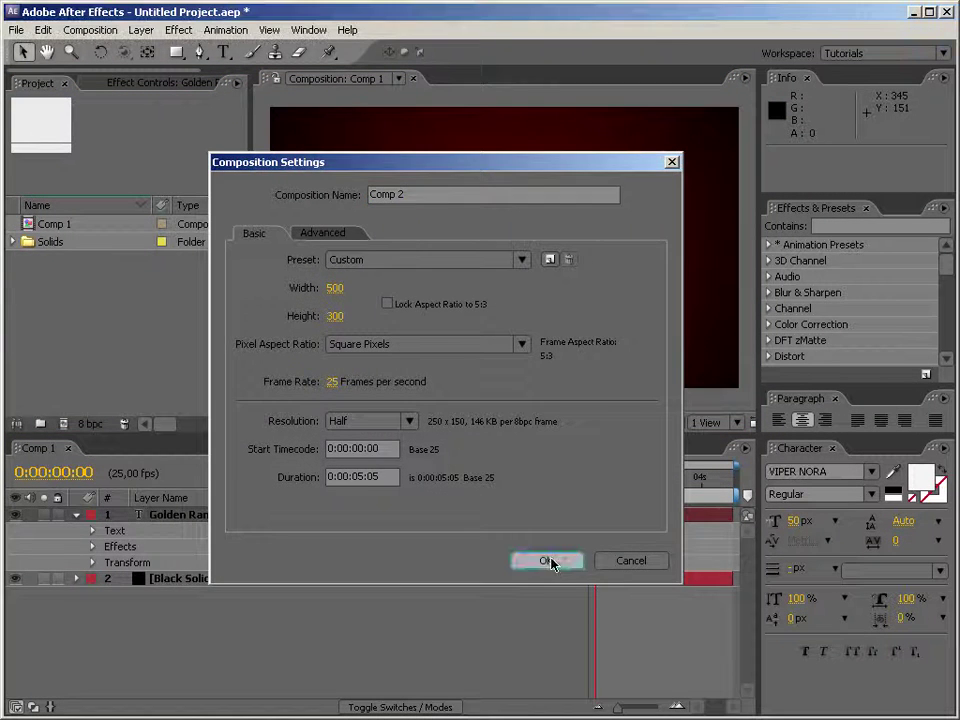
Step: Add the text GOLDEN RAMP near the middle of the composition and set the preview resolution to Full
click(224, 53)
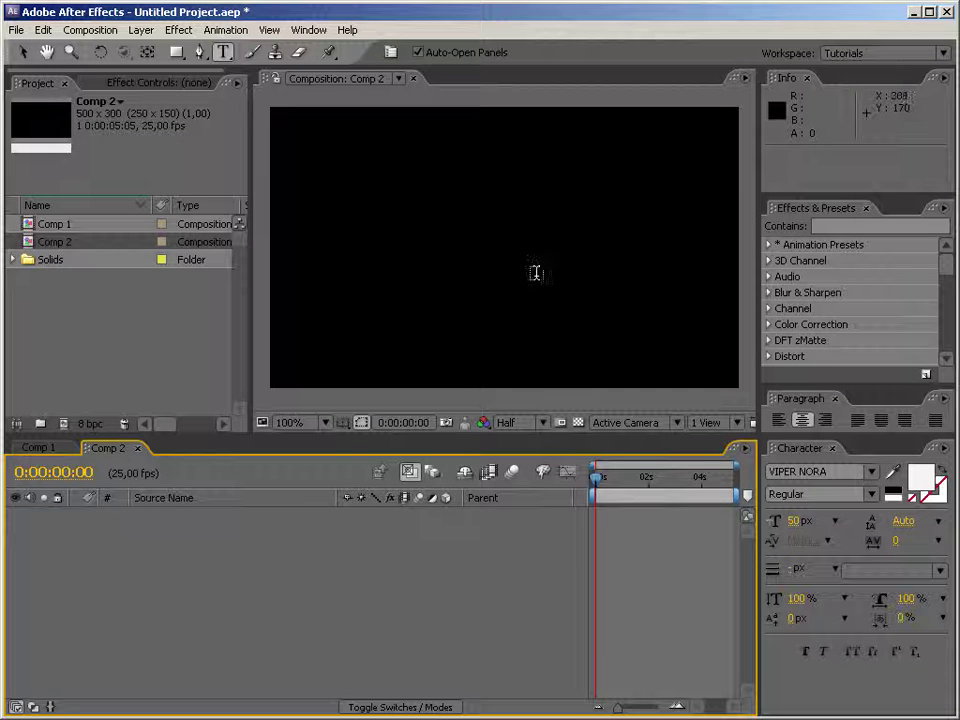
click(520, 262)
text(GOLDEN RAMP)
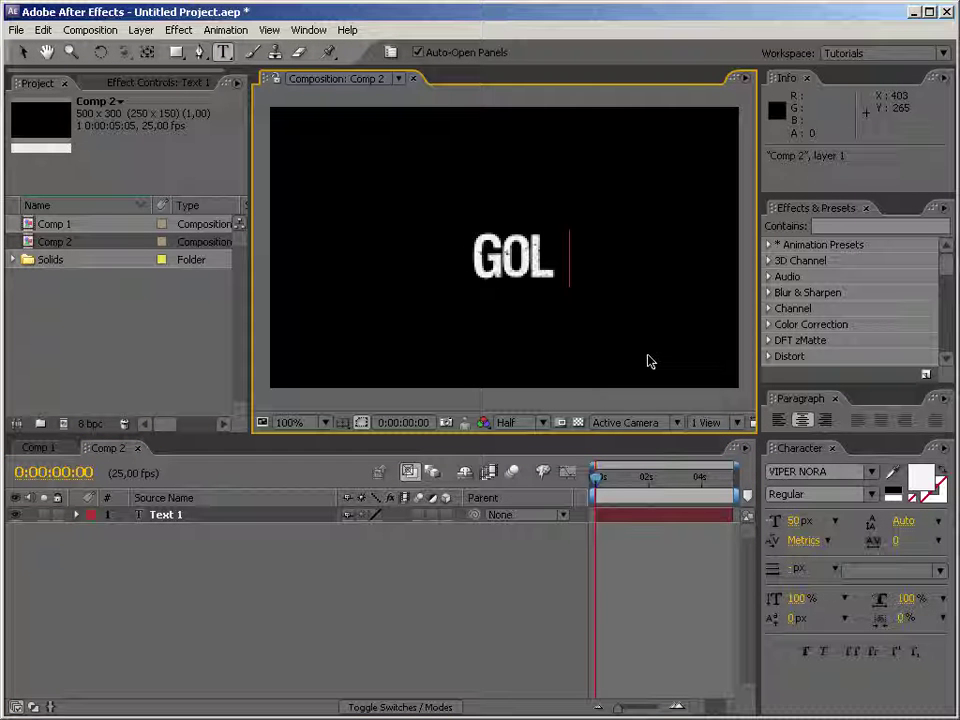
click(22, 52)
click(505, 422)
click(516, 437)
Step: Apply the Ramp effect to the text and place its start at about 250, 113 and its end at about 250, 166
key(ctrl+5)
text(ramp)
drag(820, 311, 603, 266)
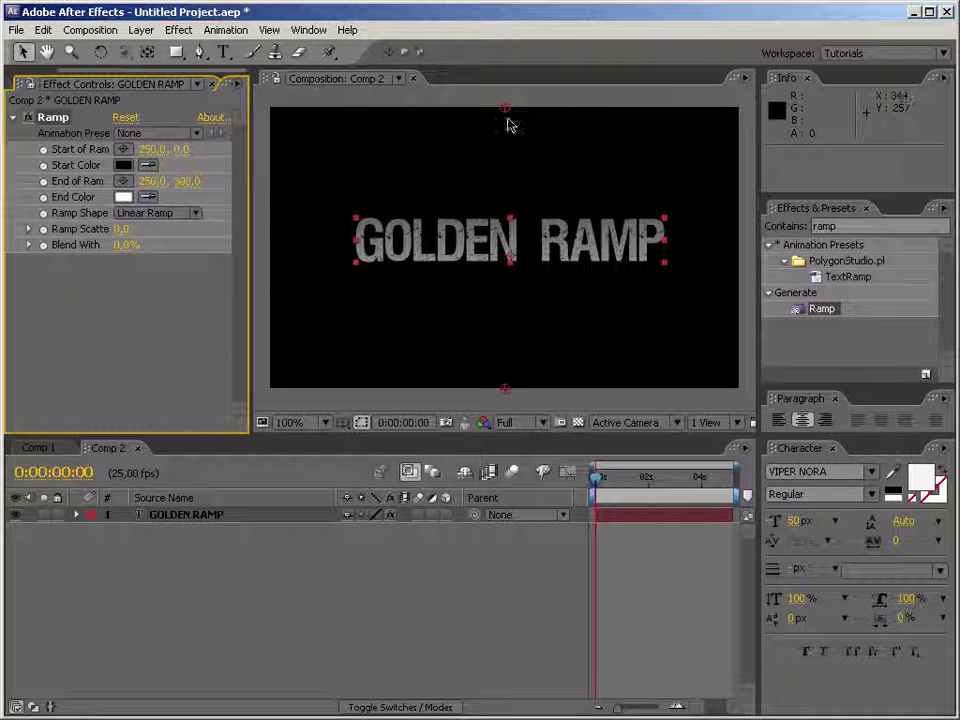
drag(506, 115, 523, 228)
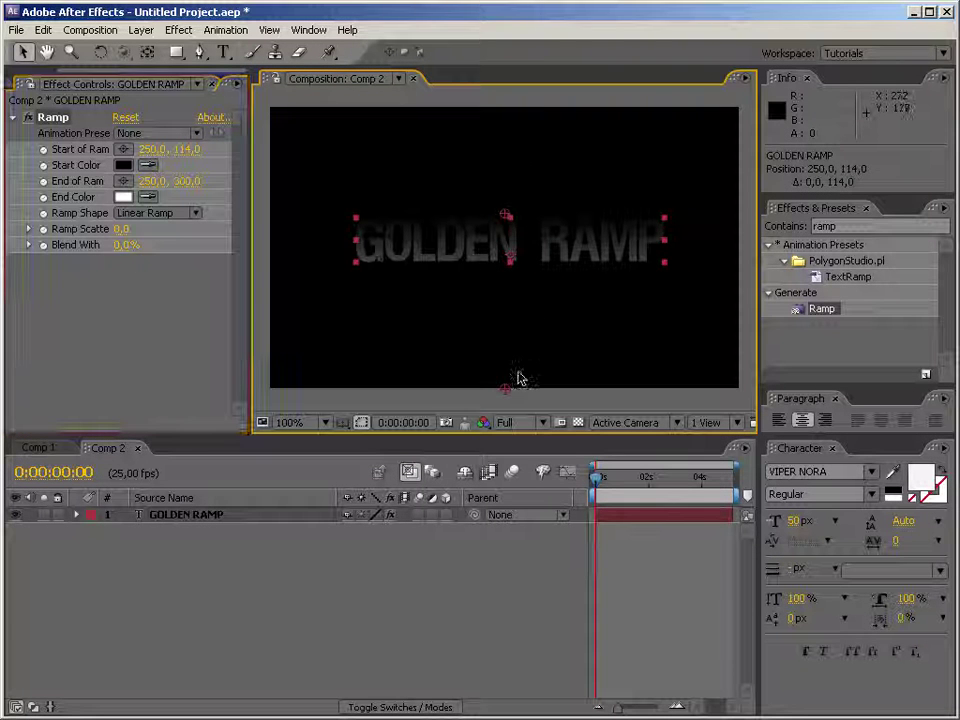
drag(510, 390, 505, 250)
mouse_move(591, 250)
mouse_down()
mouse_move(563, 252)
mouse_move(558, 283)
mouse_move(568, 237)
mouse_move(625, 190)
mouse_move(600, 285)
mouse_move(553, 223)
mouse_move(591, 226)
mouse_move(567, 263)
mouse_move(599, 261)
mouse_move(578, 235)
mouse_move(567, 244)
mouse_move(590, 250)
mouse_up()
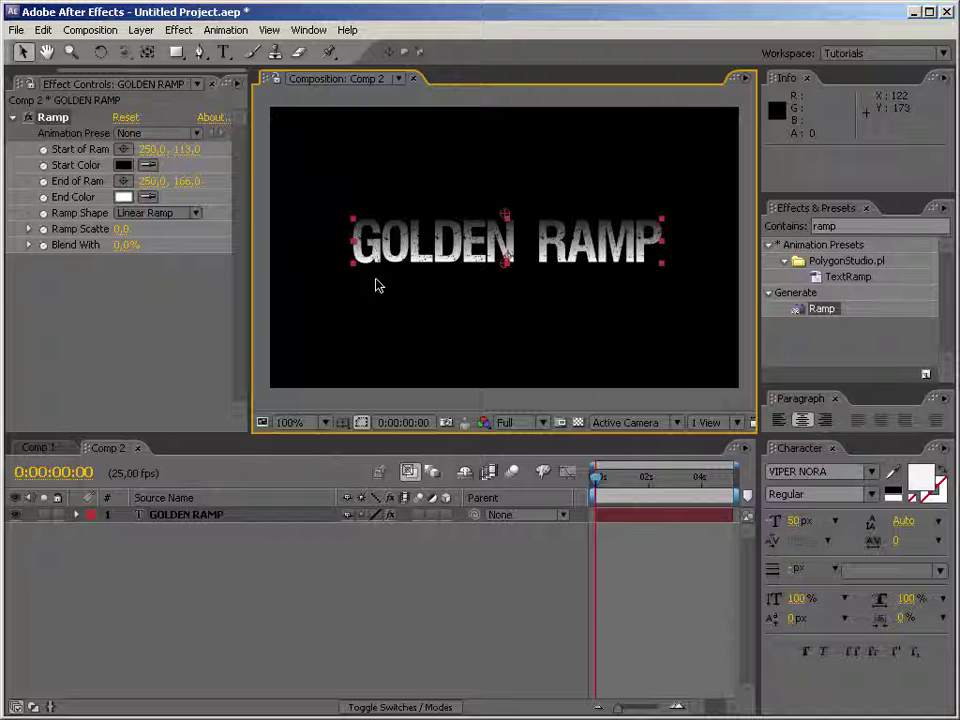
Step: Replace the Ramp effect on the GOLDEN RAMP text with the TextRamp animation preset
click(846, 276)
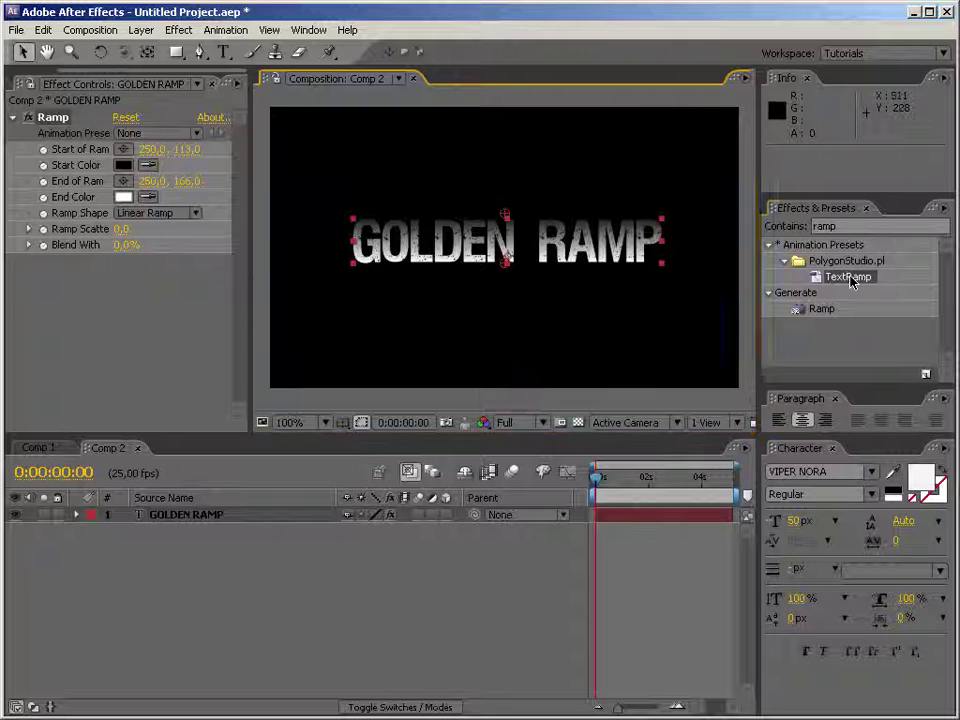
drag(852, 283, 606, 270)
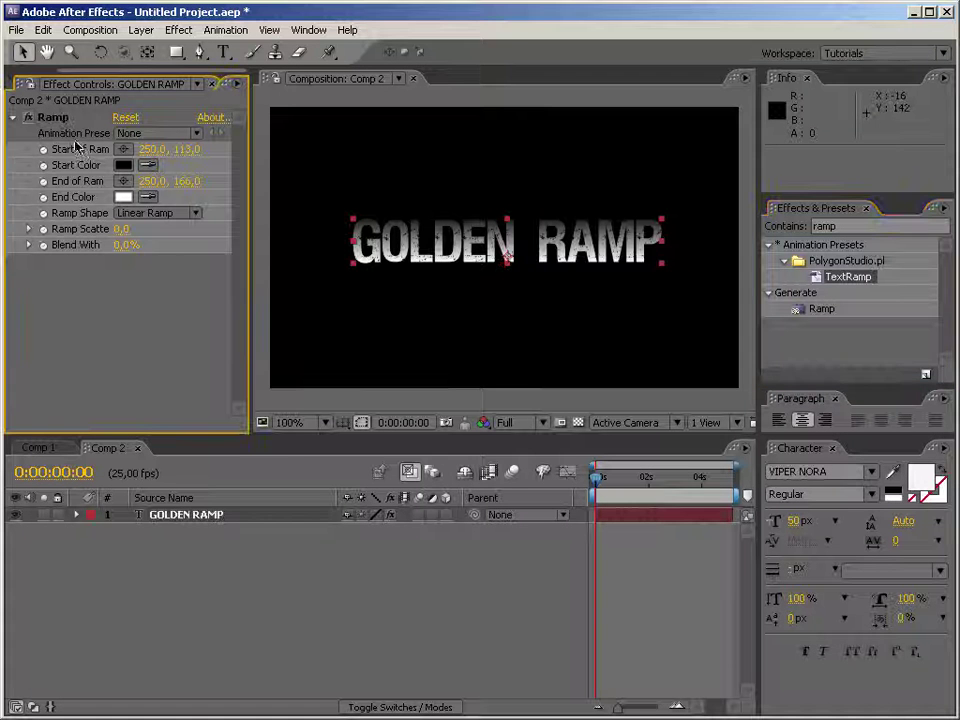
key(Delete)
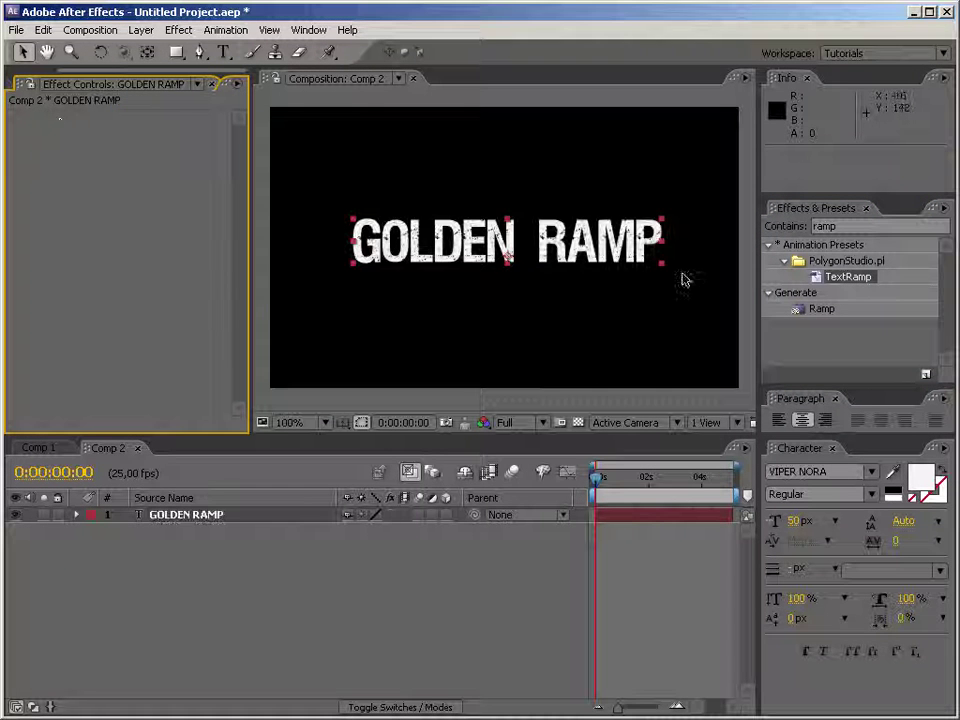
drag(808, 279, 564, 268)
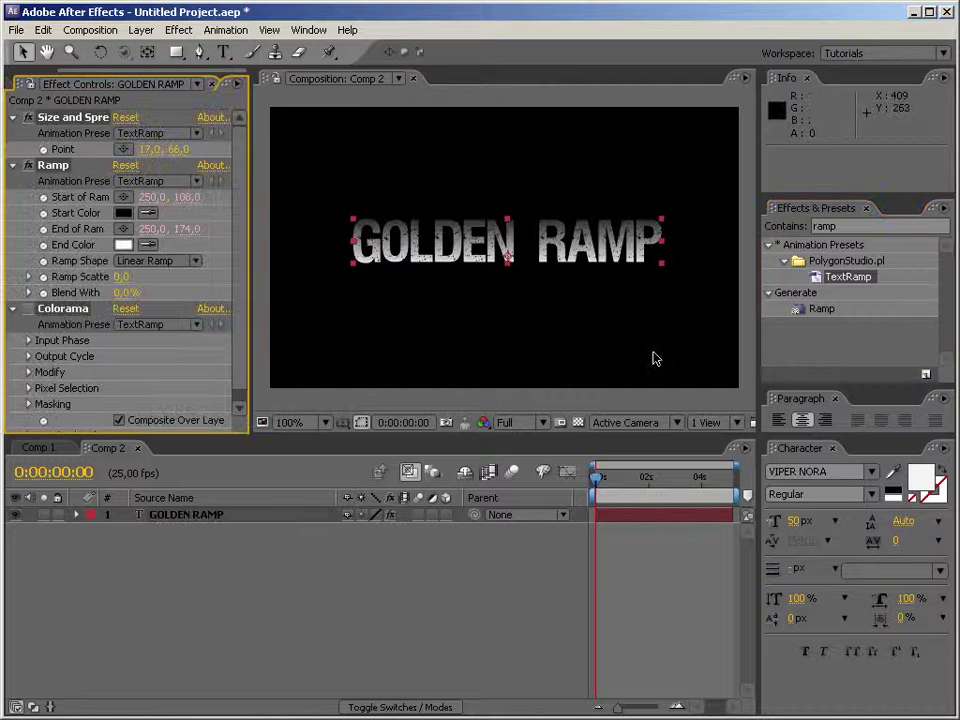
Step: Enable the Colorama effect on the text and move the title down and back up to test the gradient
drag(615, 294, 635, 275)
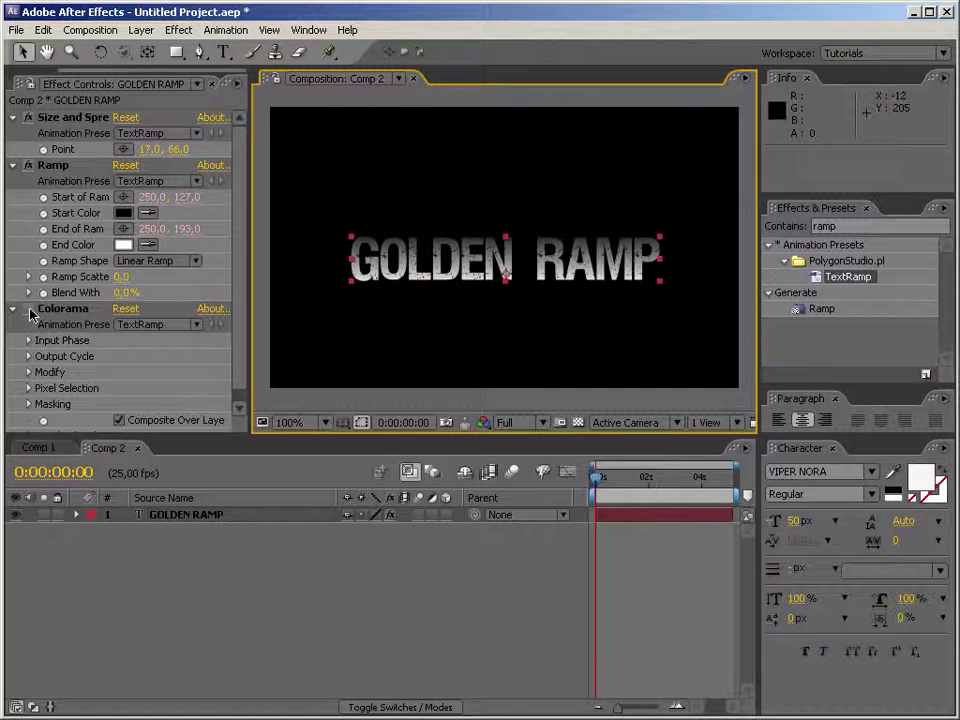
click(30, 311)
mouse_move(569, 270)
mouse_down()
mouse_move(588, 243)
mouse_move(569, 275)
mouse_move(574, 256)
mouse_up()
Step: Create a black solid layer and place it below the GOLDEN RAMP text layer
right_click(370, 562)
mouse_move(392, 568)
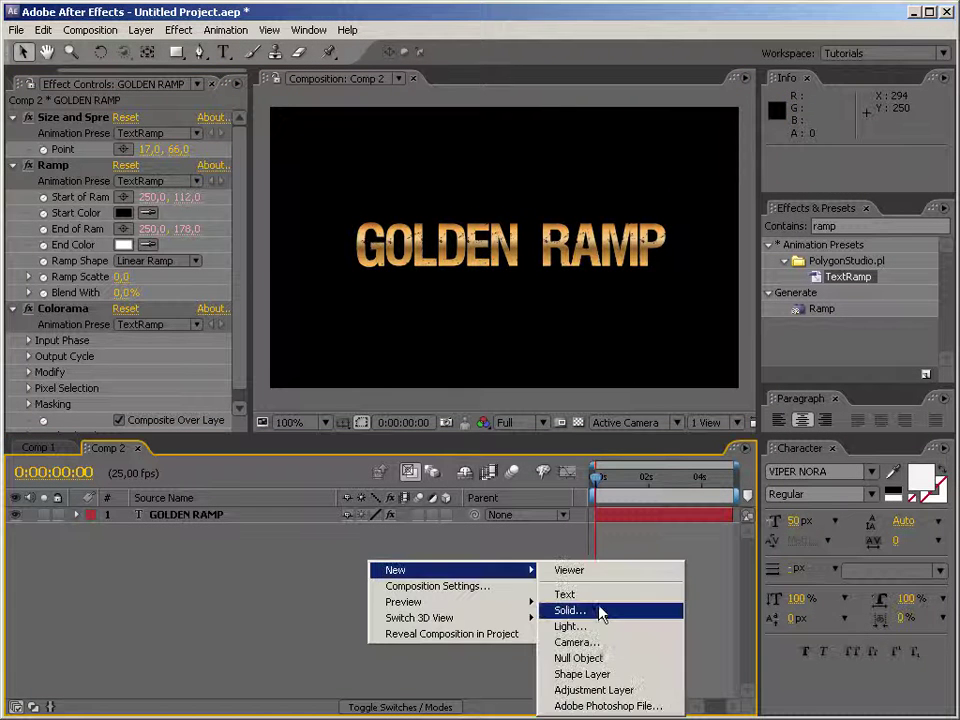
click(608, 610)
click(518, 425)
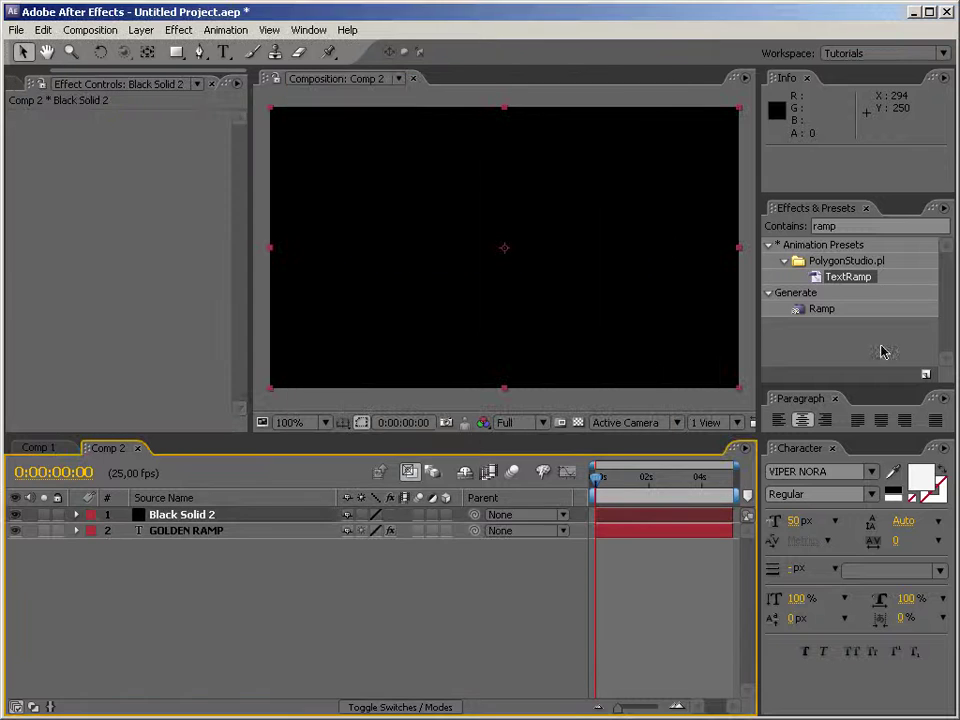
drag(257, 510, 249, 572)
Step: Apply the Circle effect to the black solid and set its radius to 135
click(856, 230)
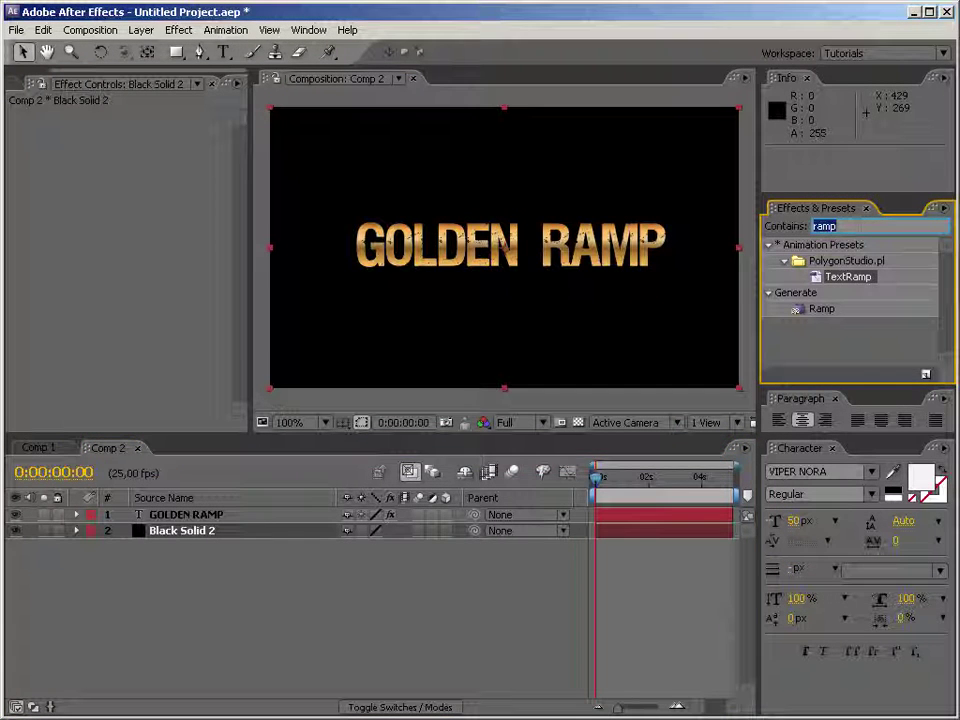
text(circle)
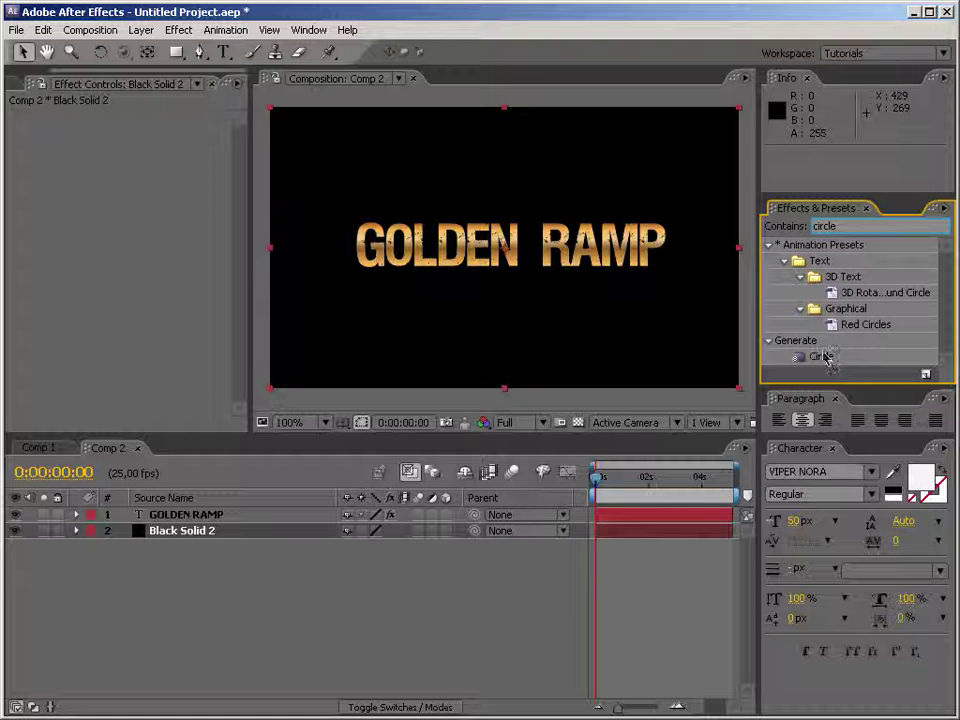
drag(824, 364, 649, 364)
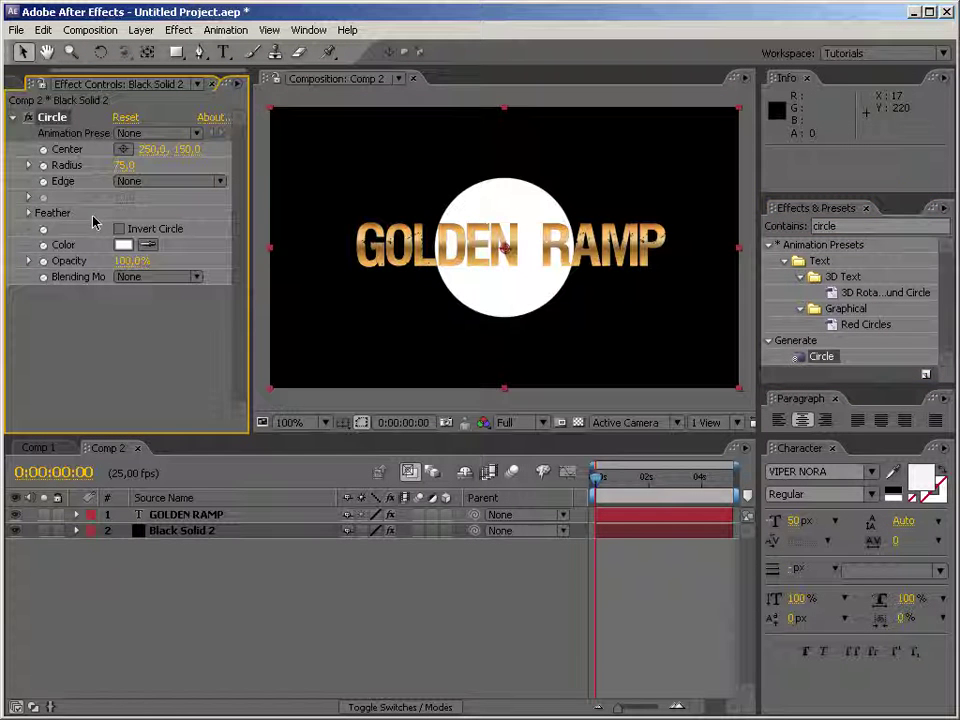
drag(143, 165, 185, 170)
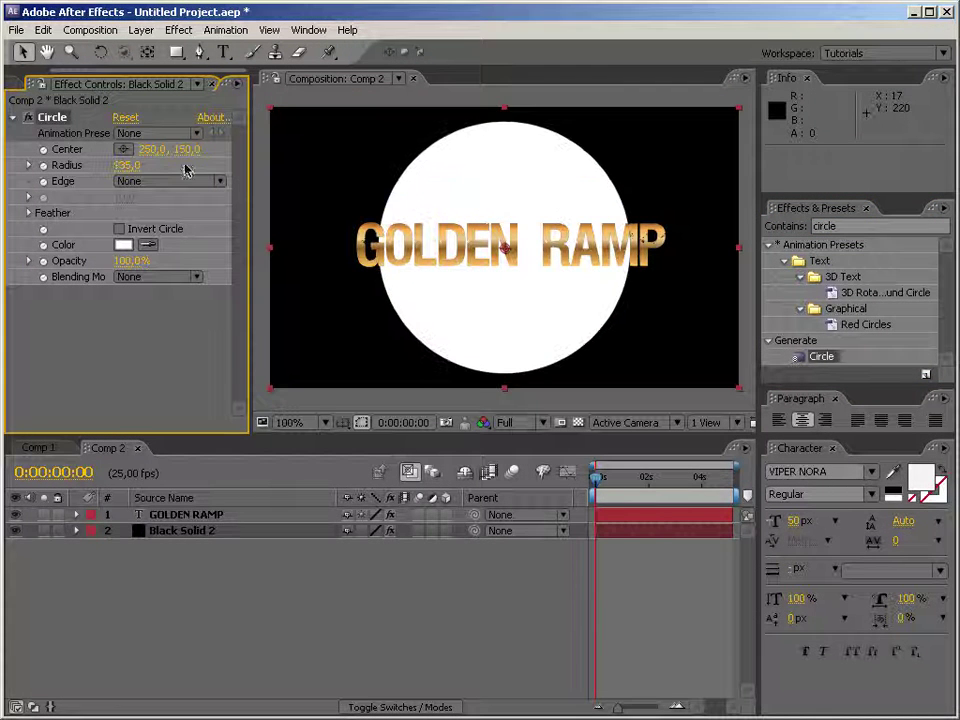
Step: Change the circle's color to dark red, 410000
click(122, 244)
drag(660, 501, 536, 399)
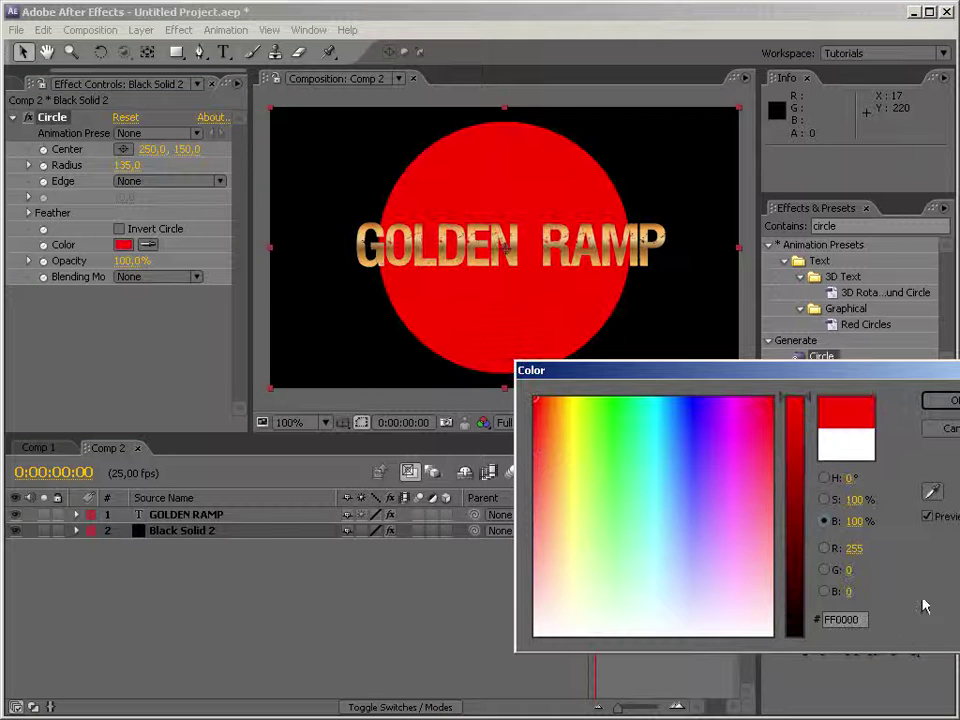
drag(791, 435, 789, 579)
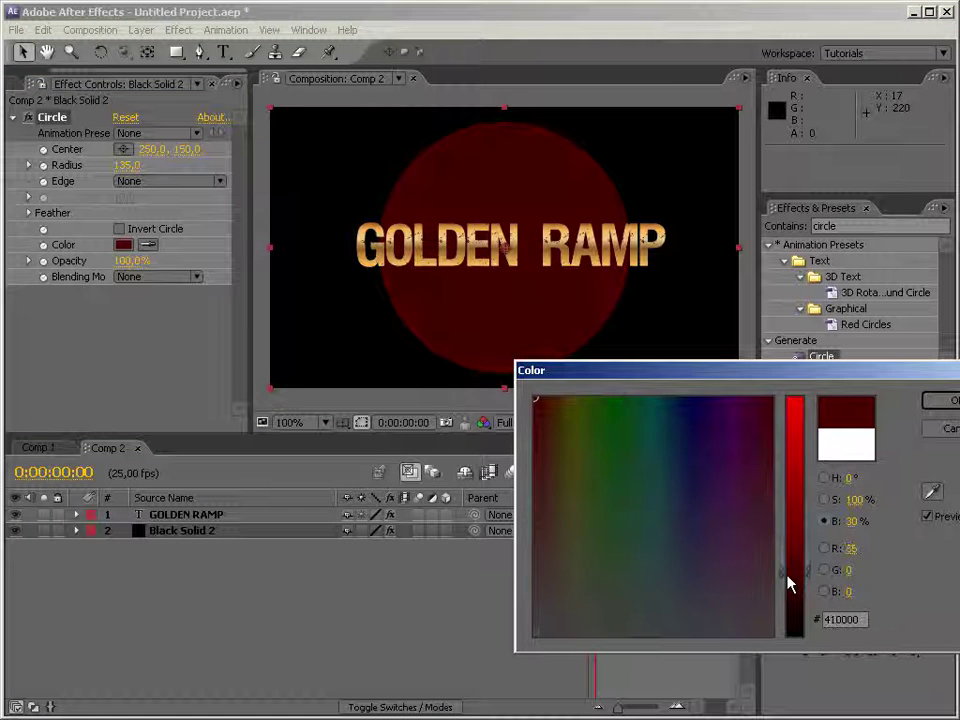
click(937, 401)
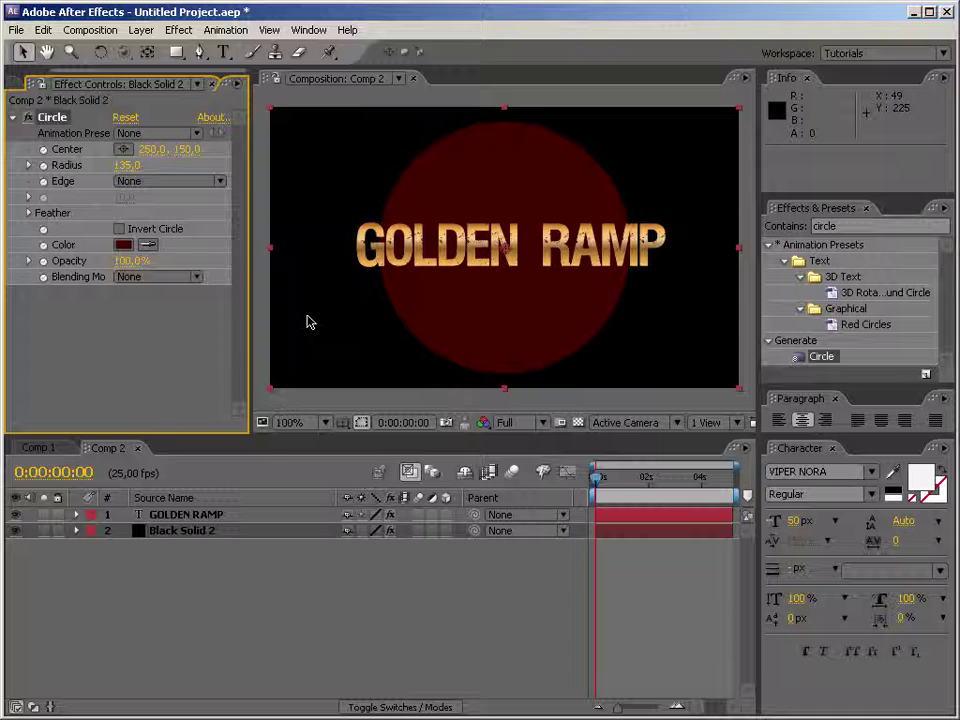
Step: Soften the circle into a background glow with a radius of 234 and a feather of 180, leaving it uninverted
click(119, 229)
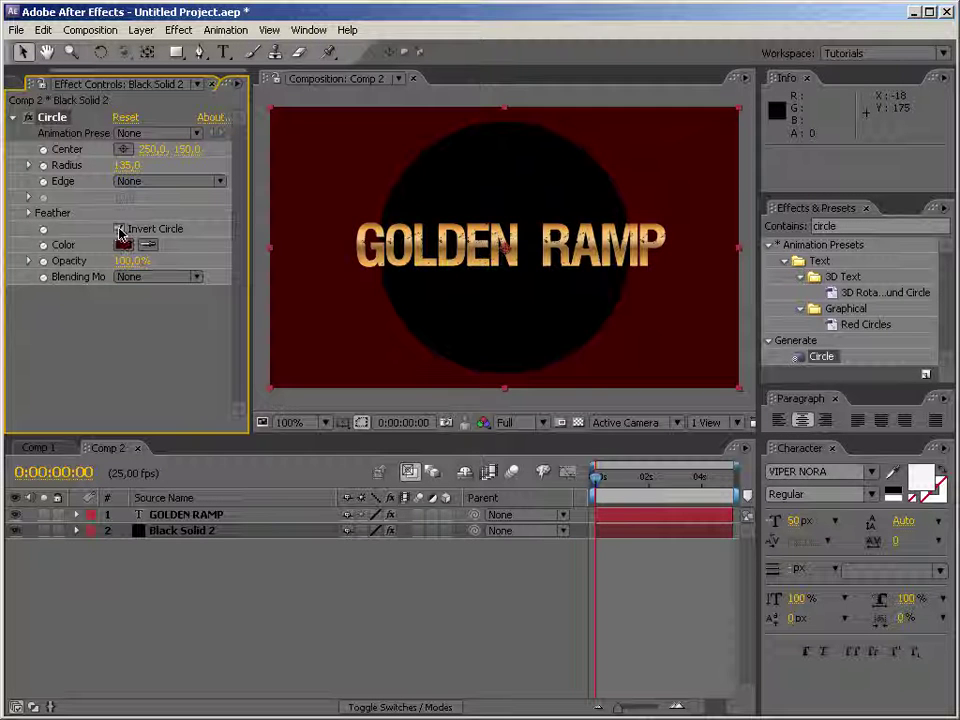
click(119, 229)
click(28, 213)
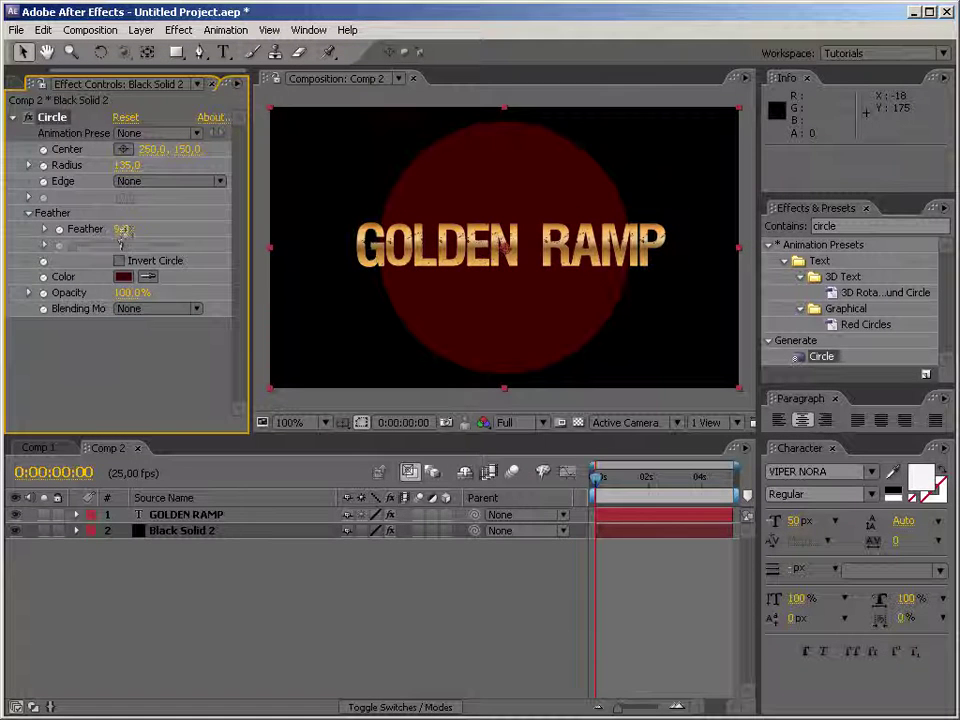
drag(120, 229, 207, 229)
drag(127, 165, 206, 169)
drag(125, 229, 330, 232)
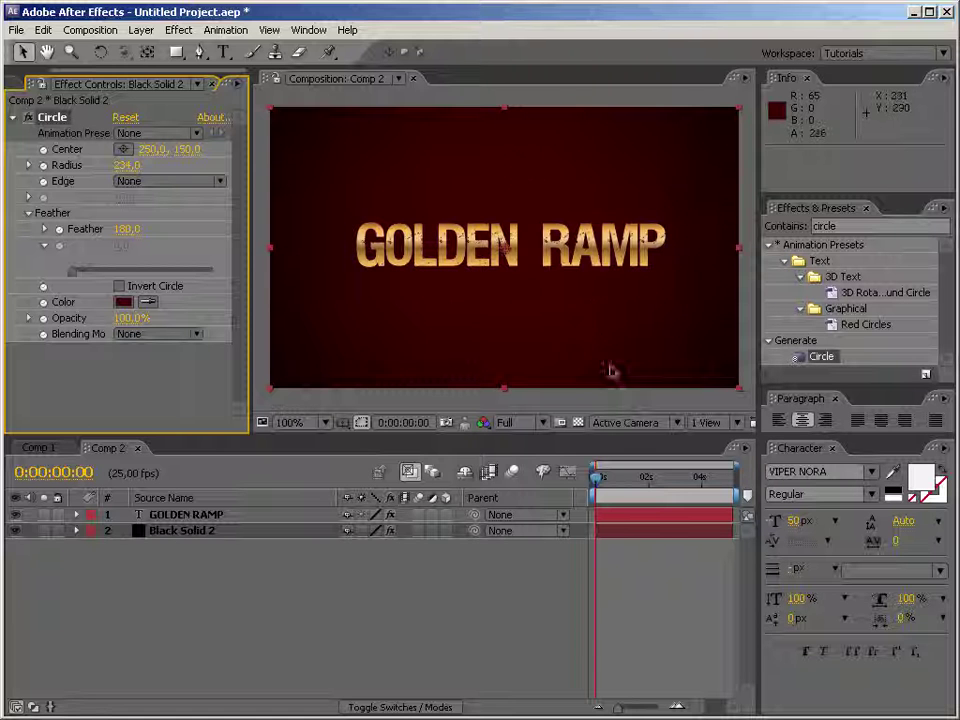
click(172, 642)
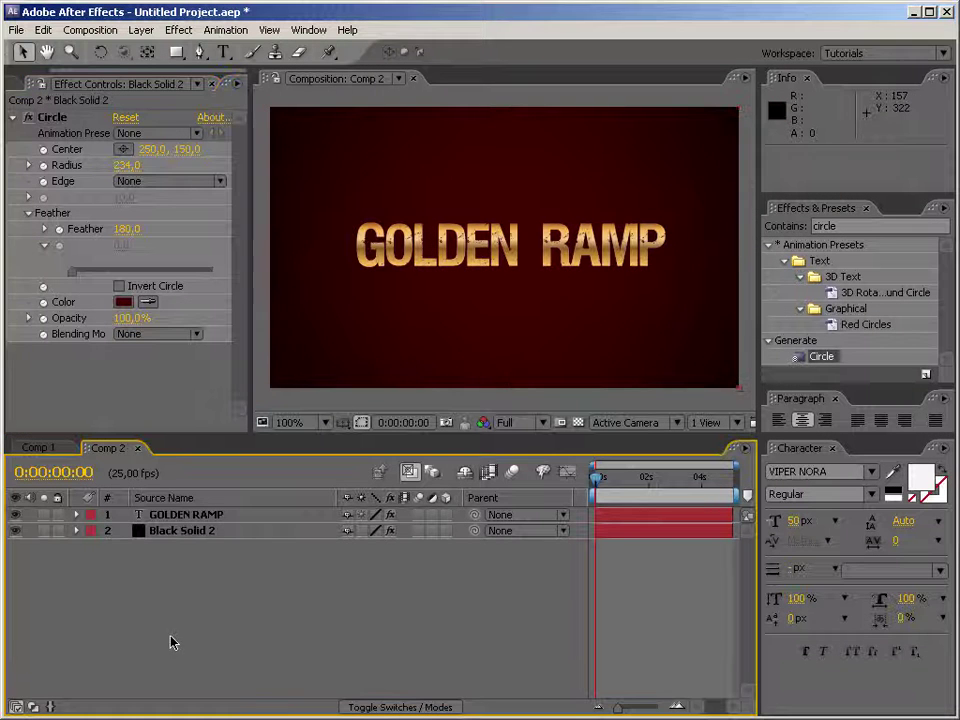
Step: Close Comp 2 and delete it from the project
click(137, 447)
click(37, 83)
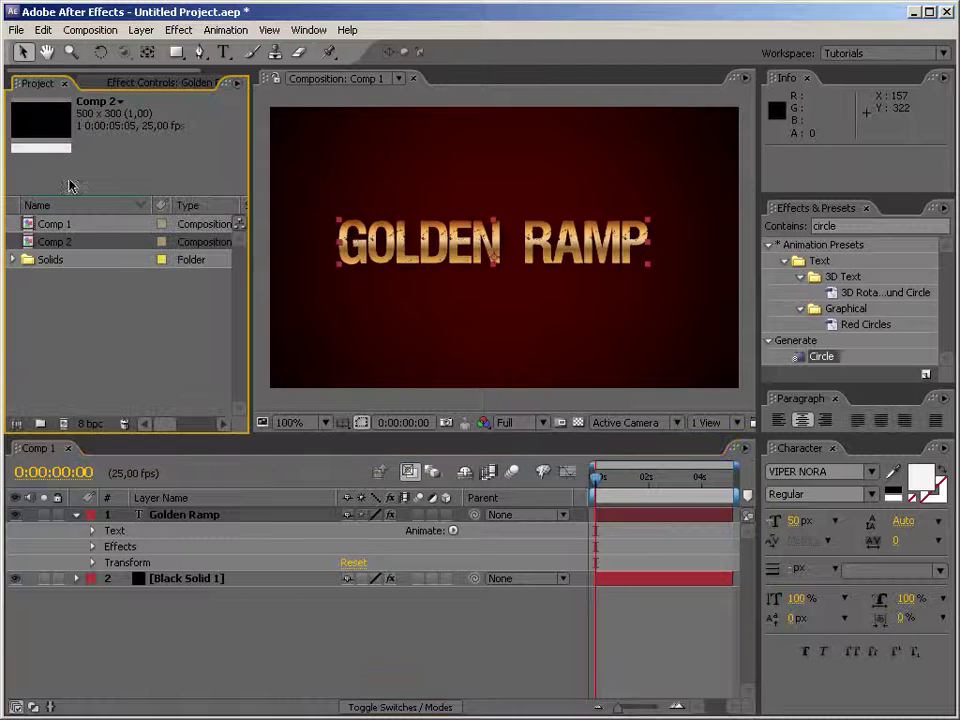
click(60, 246)
key(Delete)
key(Return)
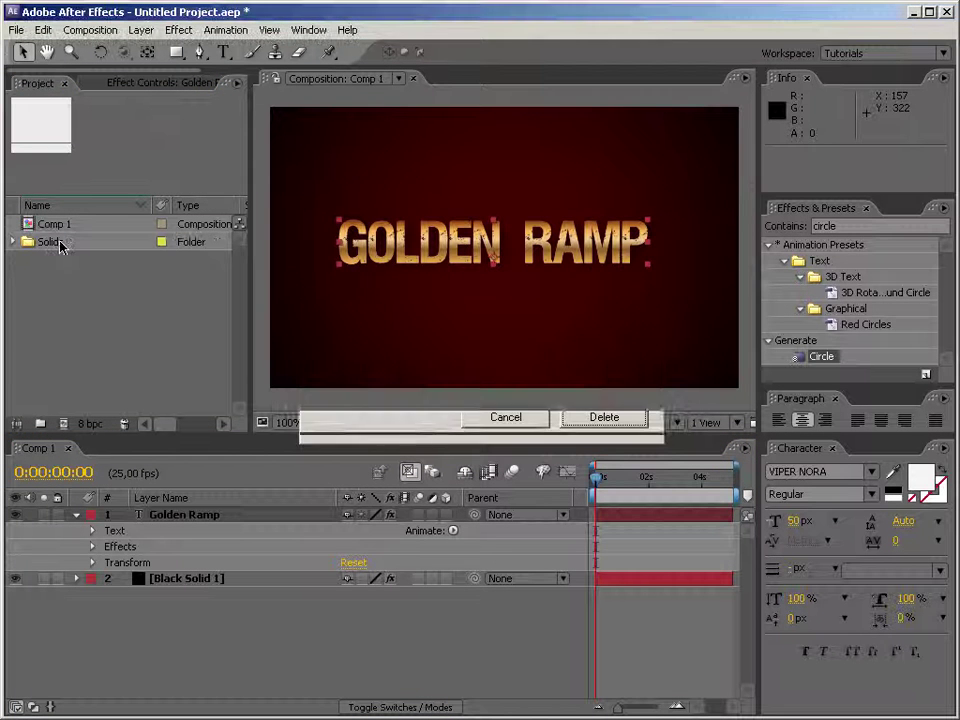
Step: Create a new 500 × 300 composition at 25 frames per second, lasting 0:00:05:05, and add the text GOLDEN RAMP
click(63, 424)
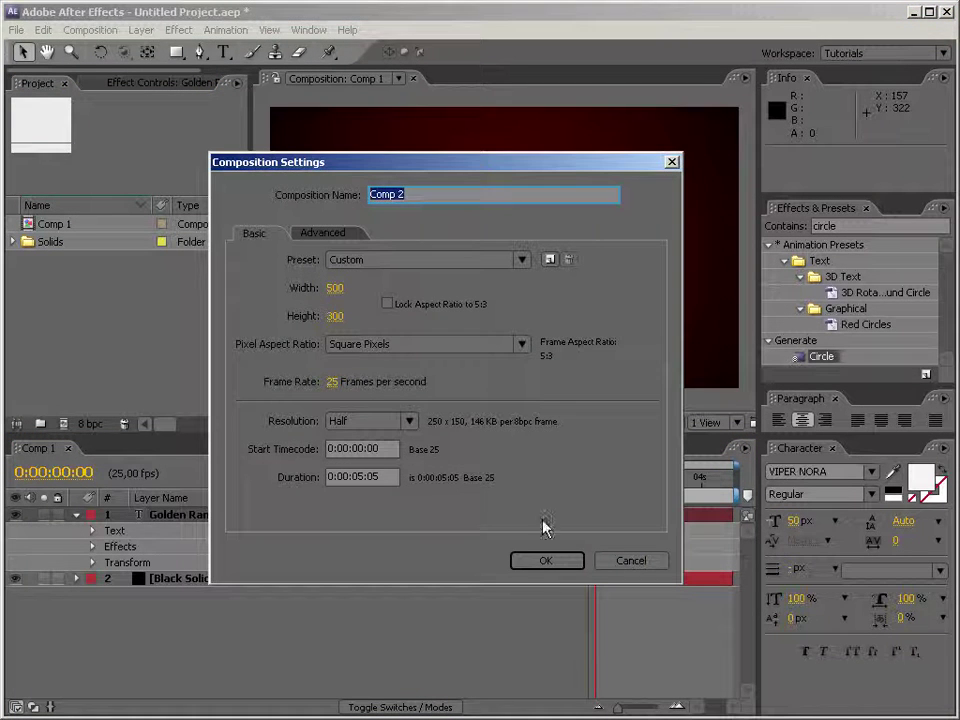
click(551, 560)
click(222, 53)
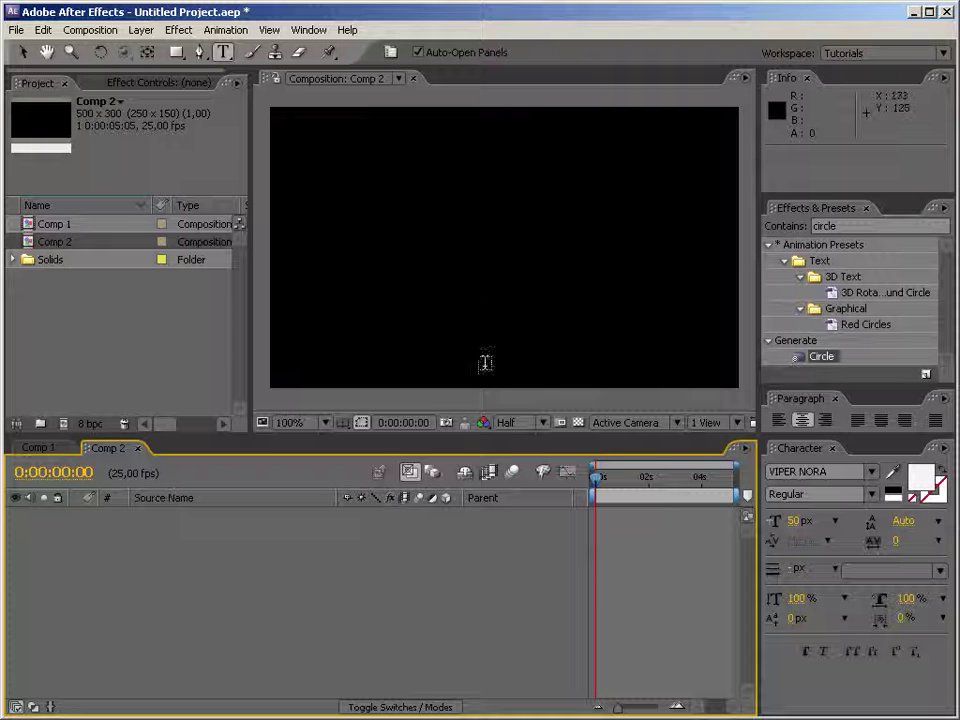
click(501, 246)
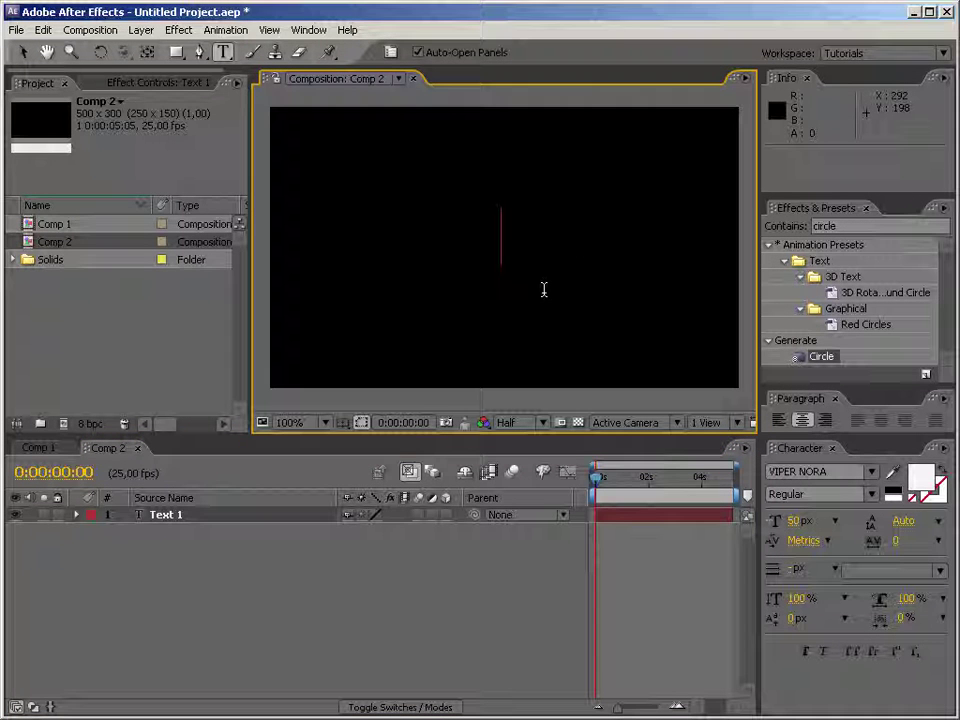
text(GOLDEN)
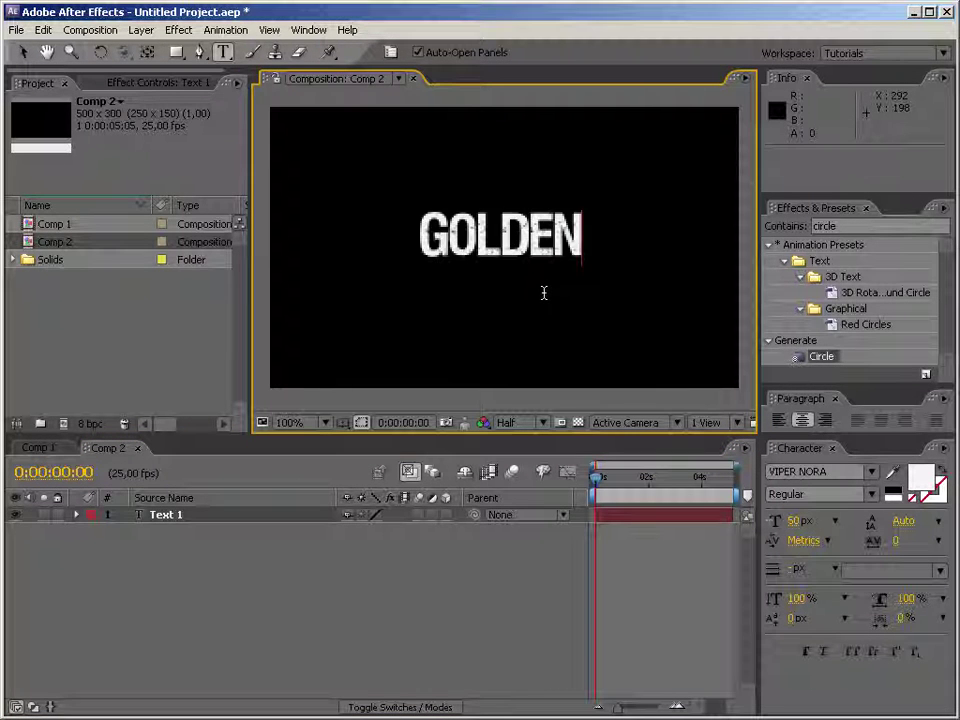
text( RAMP)
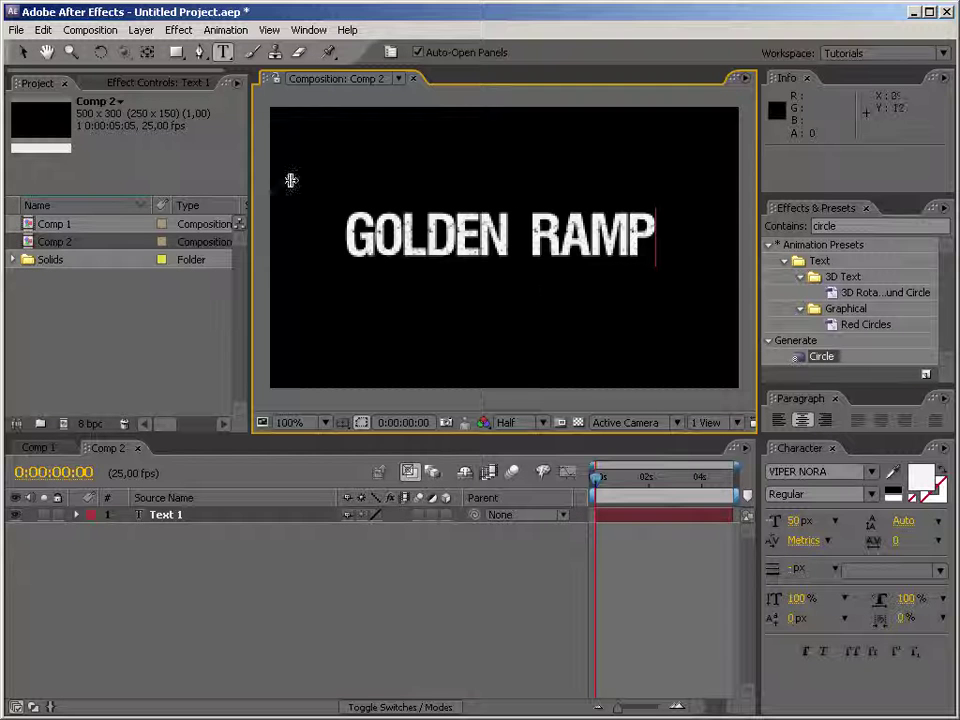
Step: Set the preview resolution to Full and move the GOLDEN RAMP text to the center of the frame
click(22, 52)
click(489, 424)
click(514, 436)
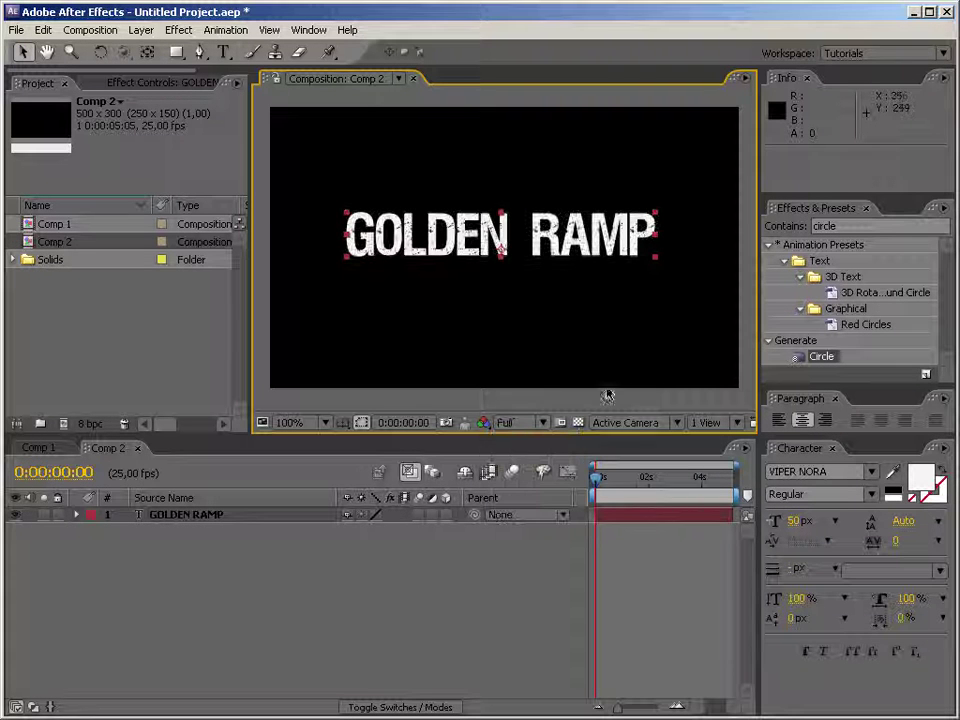
drag(566, 255, 571, 261)
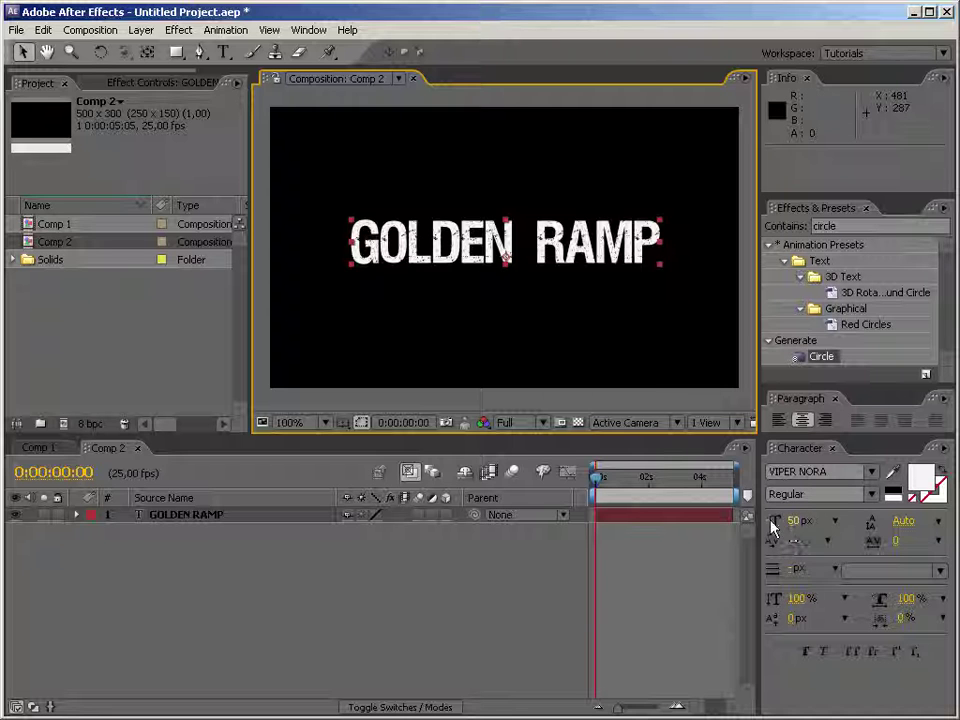
Step: Examine the path options and additional text options of the GOLDEN RAMP layer
click(76, 514)
click(92, 531)
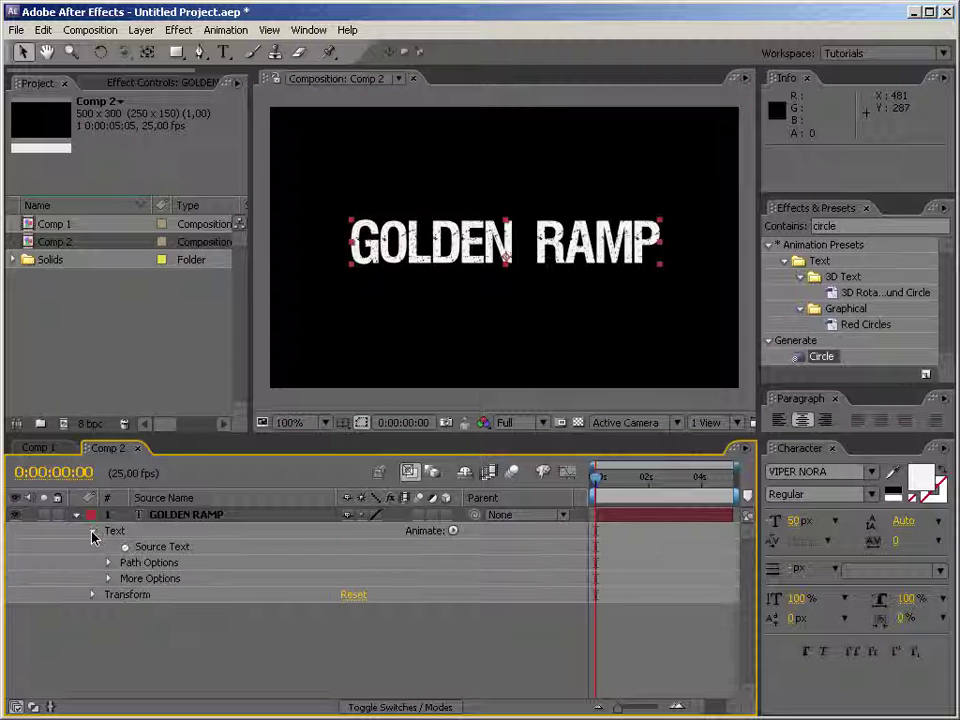
click(108, 578)
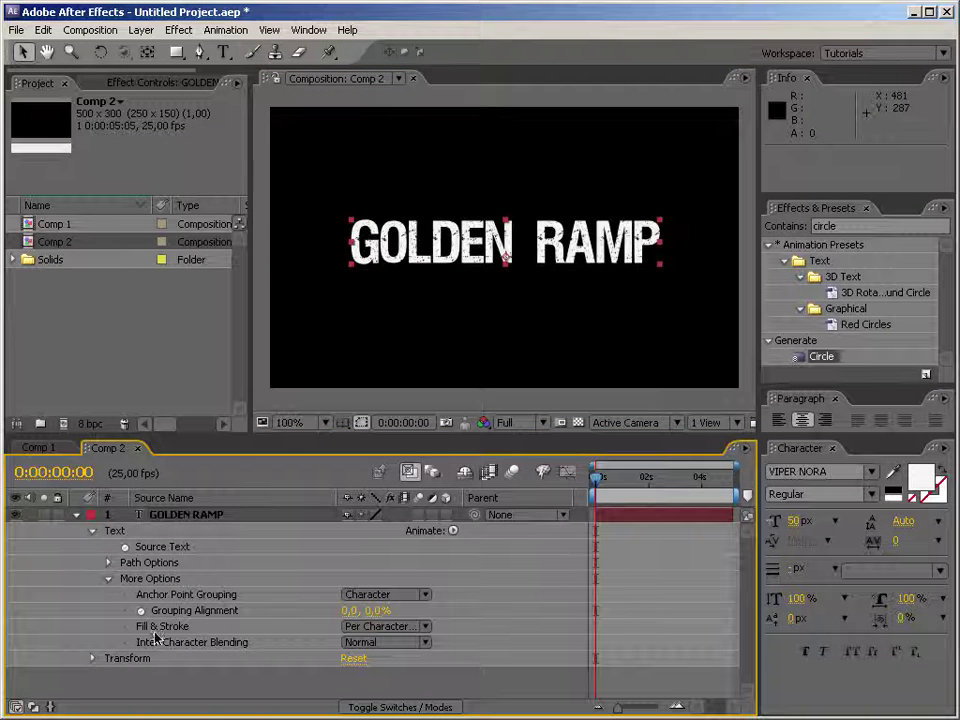
click(108, 562)
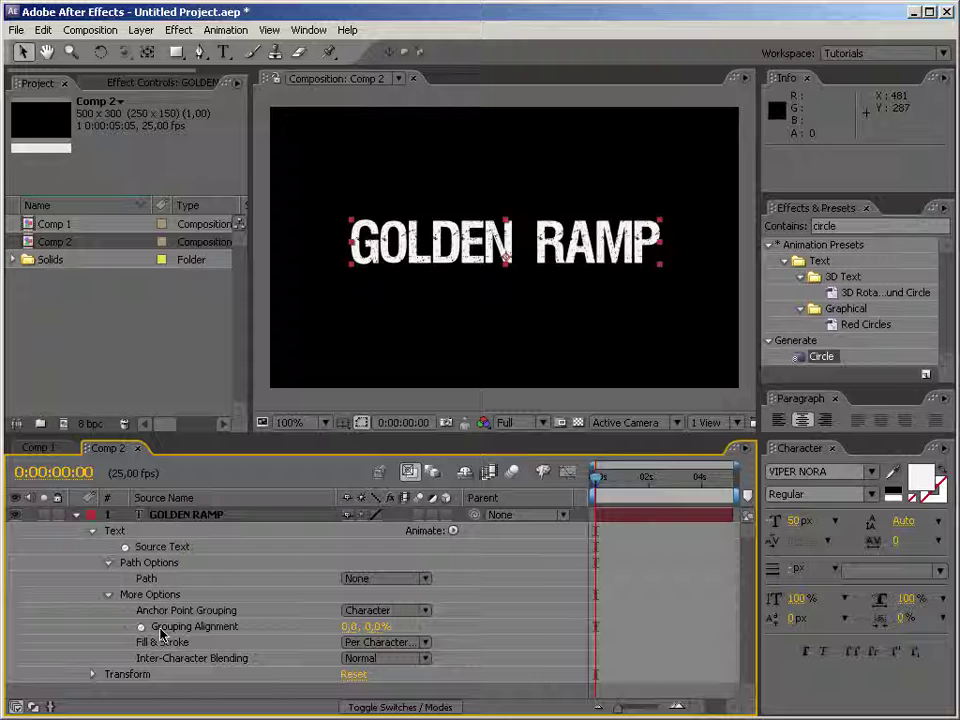
click(90, 530)
click(92, 531)
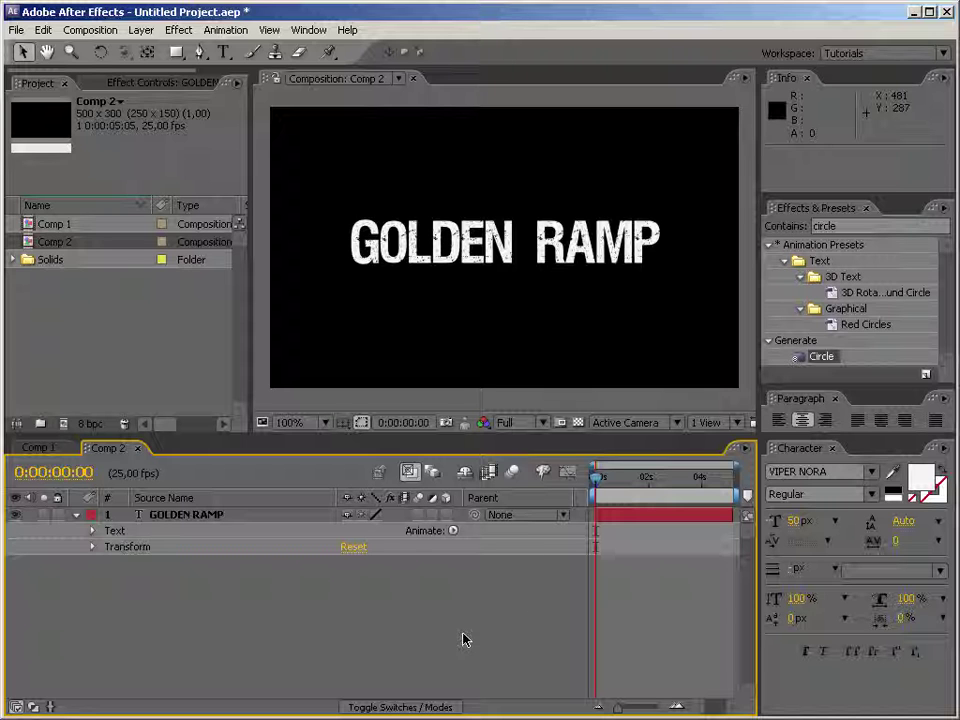
Step: Find the Ramp effect and apply it to the GOLDEN RAMP text layer
click(113, 338)
click(160, 82)
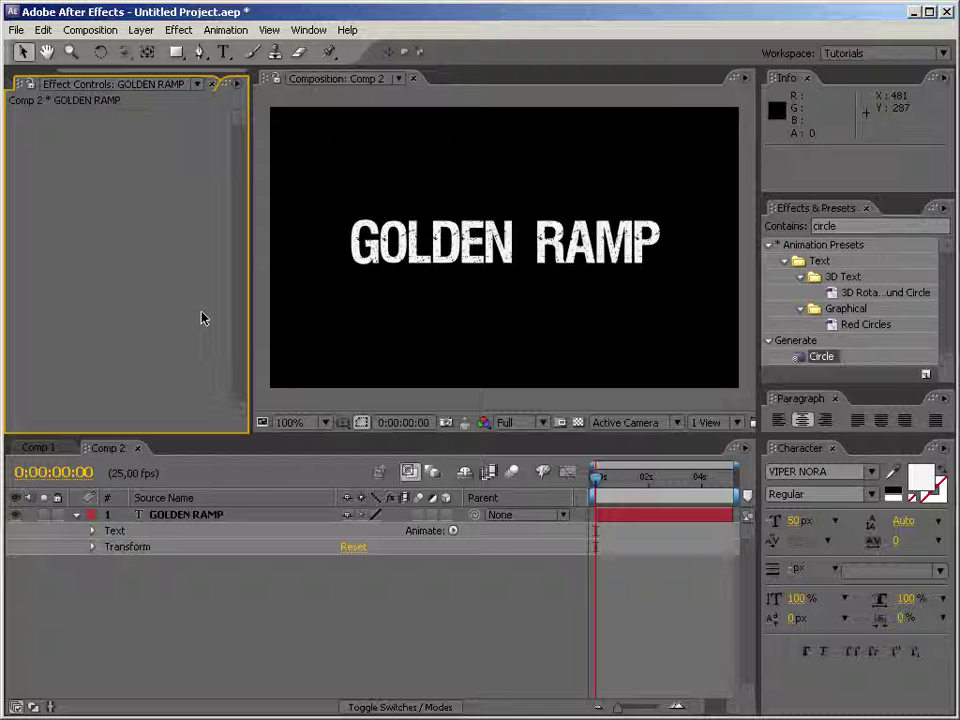
click(219, 630)
click(826, 227)
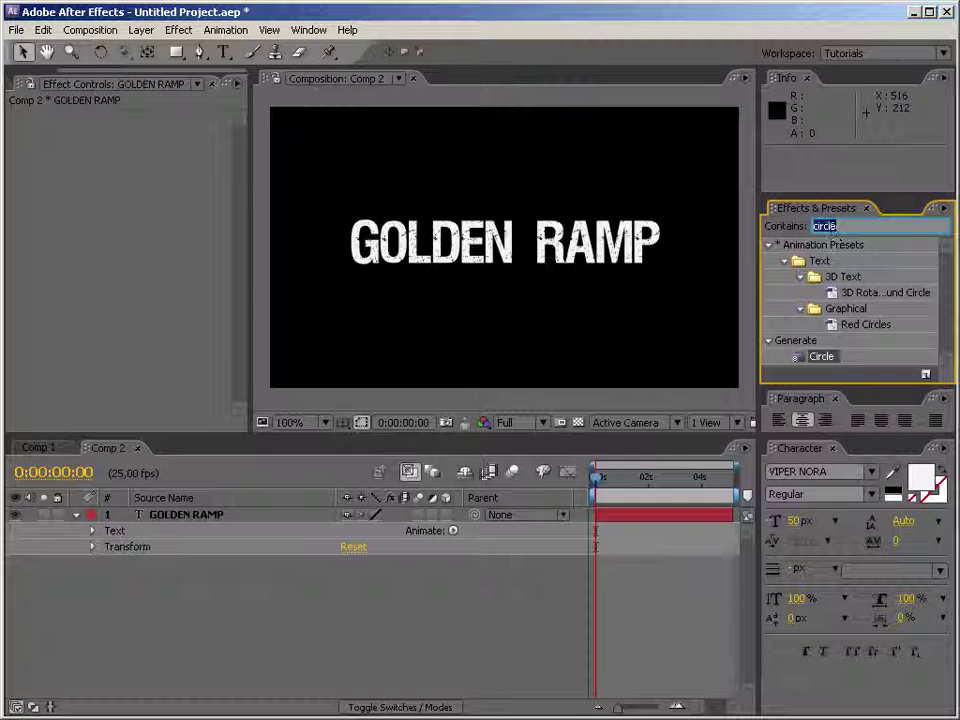
text(ramp)
drag(821, 309, 118, 256)
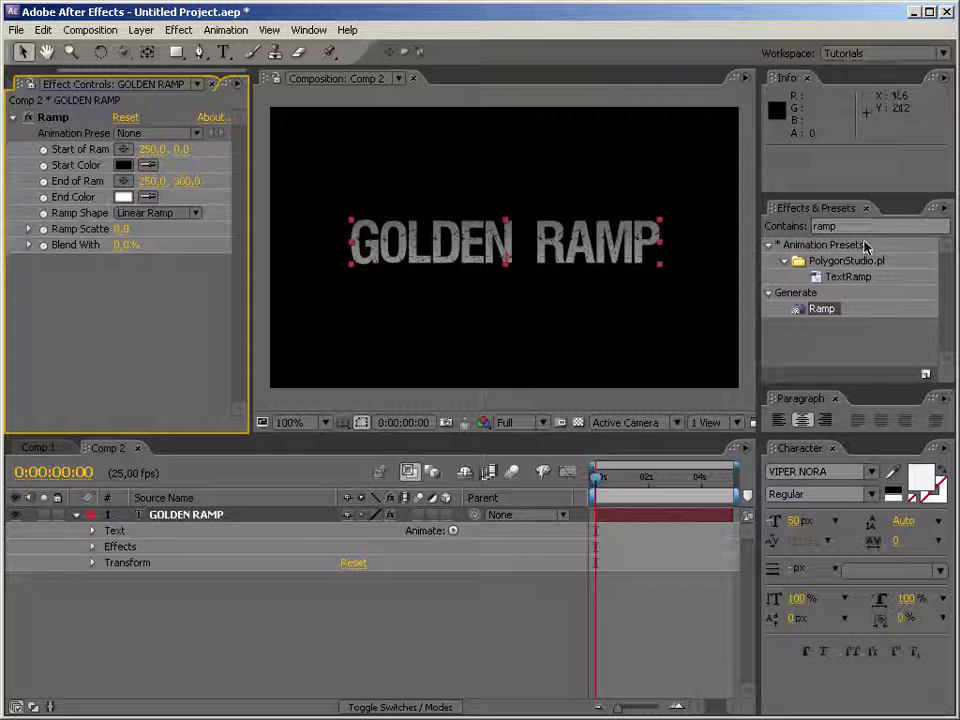
Step: Find the Point Control expression control and add it above Ramp on the GOLDEN RAMP layer
click(826, 227)
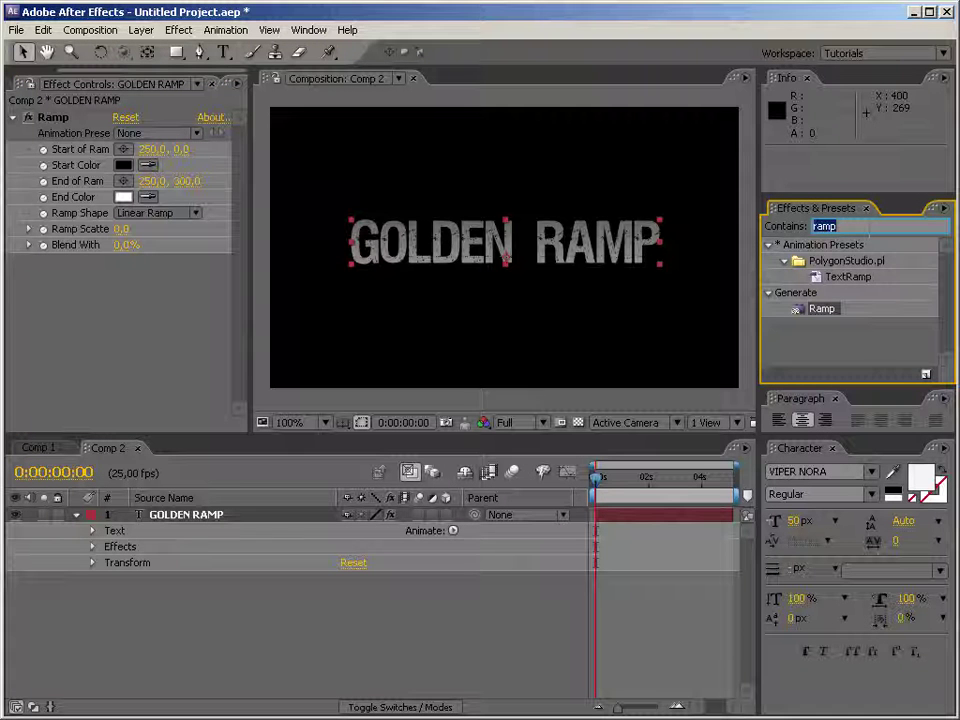
text(Pol)
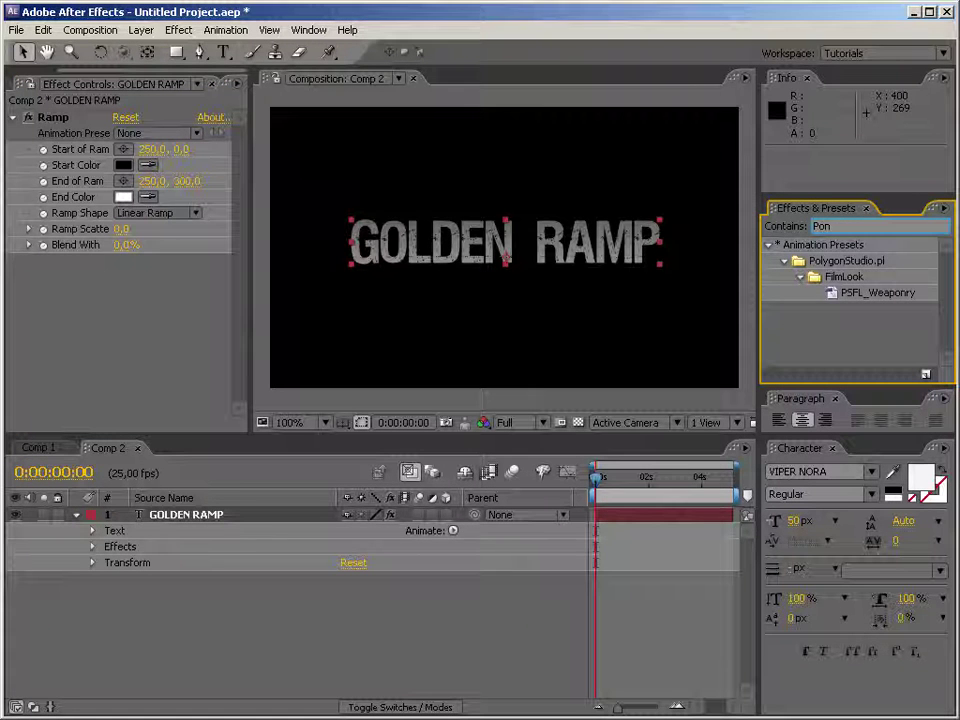
text(n)
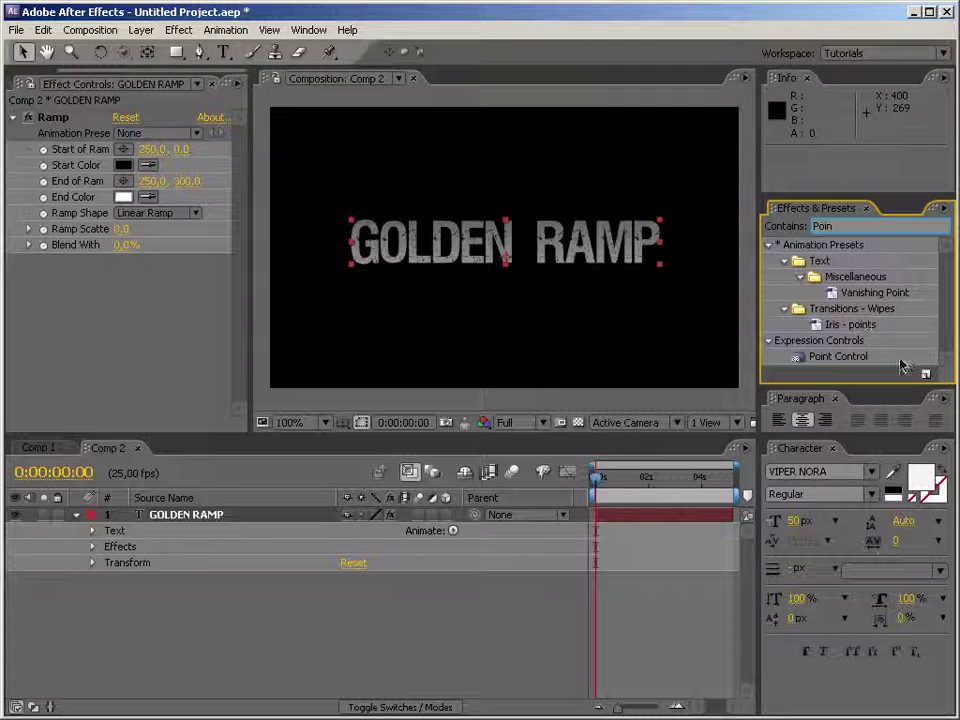
drag(840, 356, 108, 113)
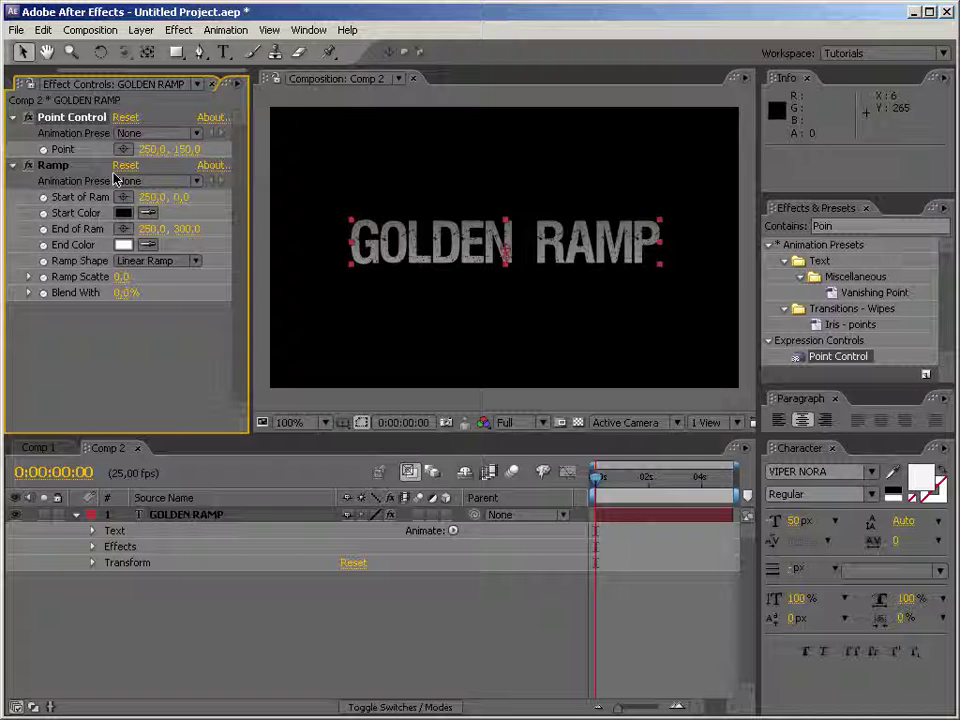
Step: Rename the Point Control effect as Position & Spread
key(Return)
text(Position)
key(Return)
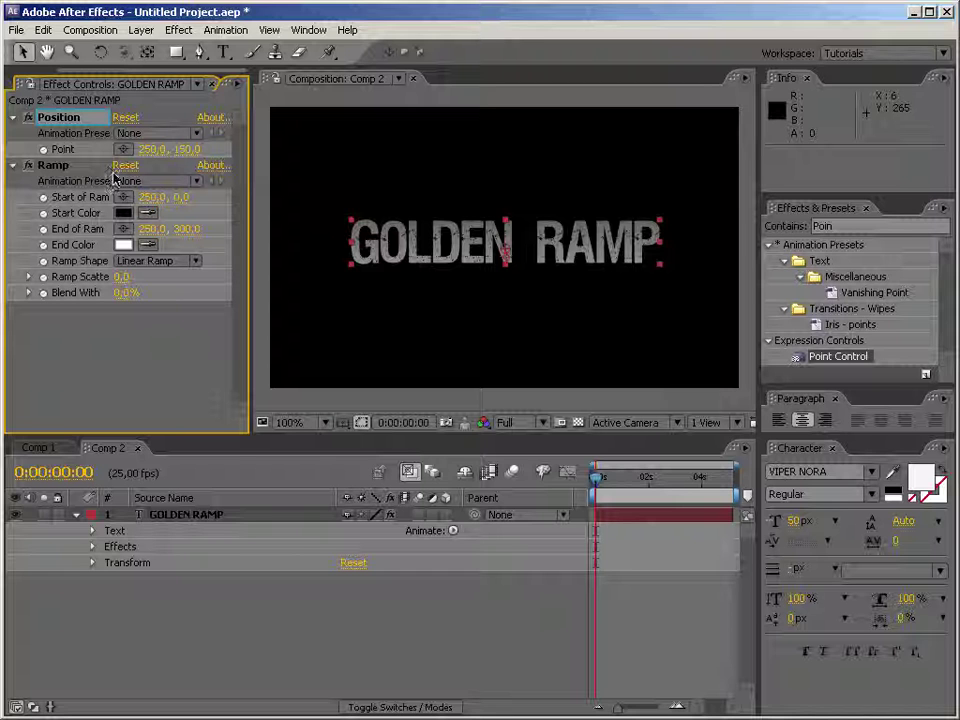
key(Return)
text(& Sprea)
key(Return)
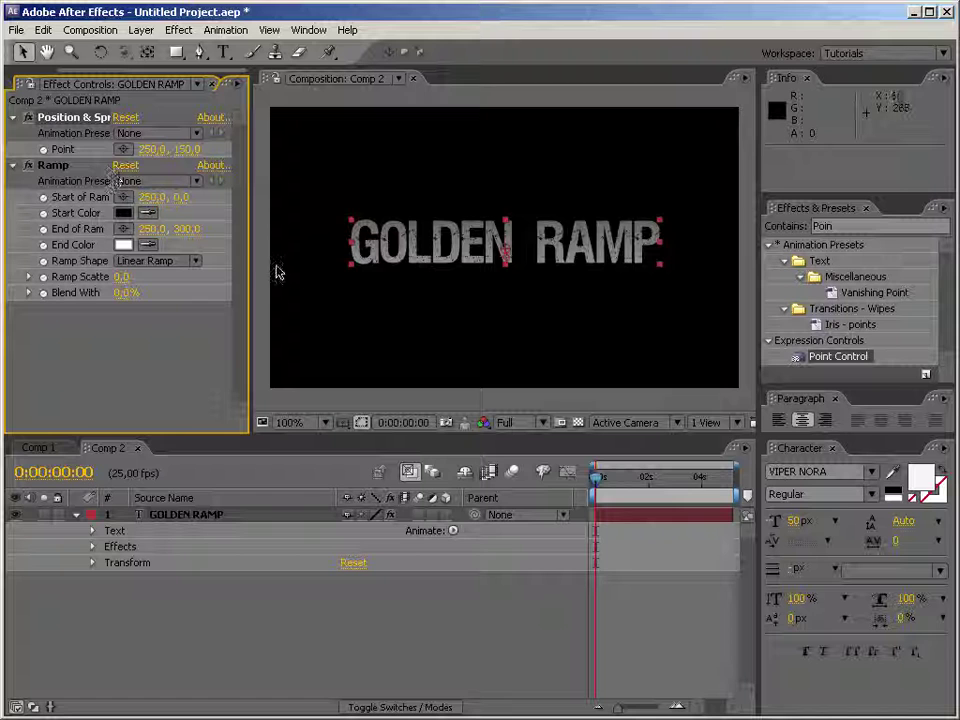
Step: Widen the effect controls area and set the Position & Spread point to 20, 1
drag(292, 264, 305, 264)
click(183, 151)
text(20)
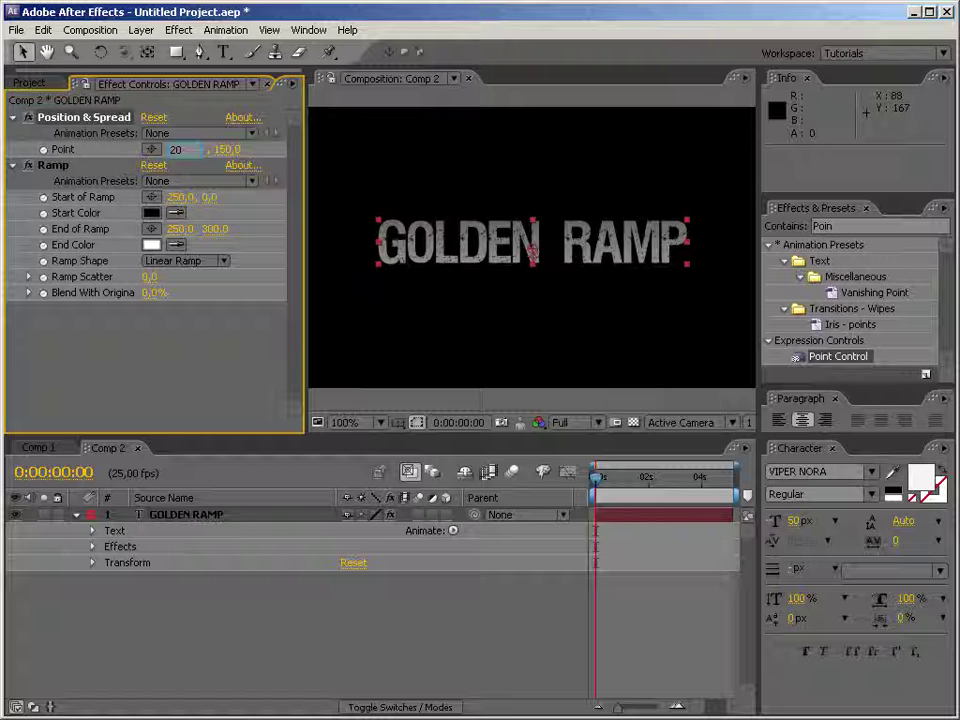
key(Tab)
text(1)
click(231, 338)
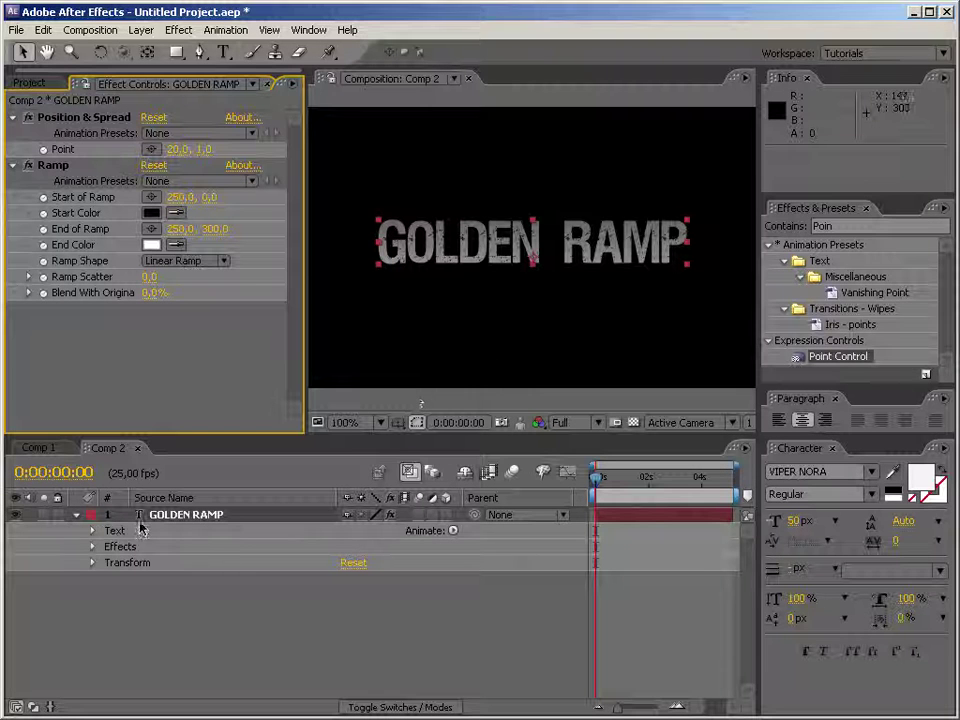
Step: Expand the Ramp effect's properties under the GOLDEN RAMP layer in the timeline
click(92, 530)
click(92, 530)
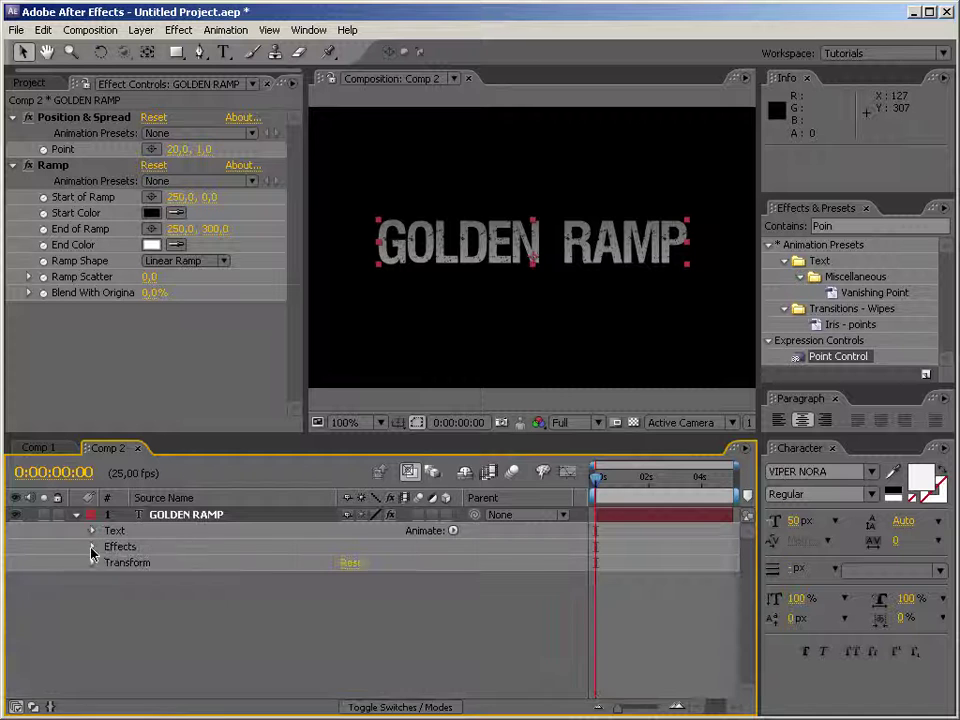
click(92, 546)
click(108, 579)
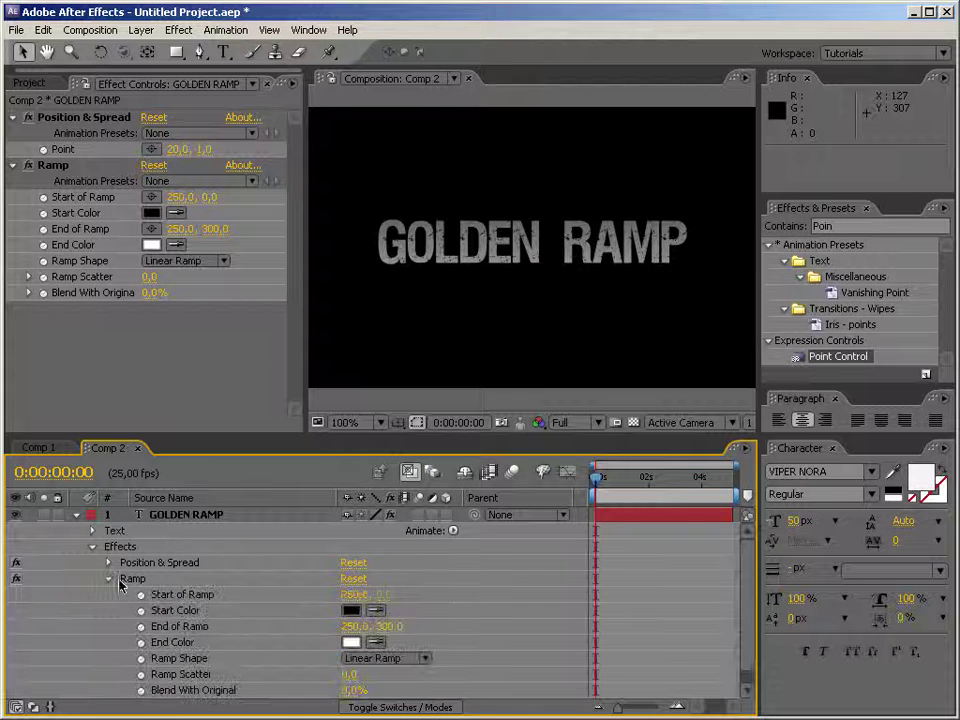
scroll(750, 580, down, 1)
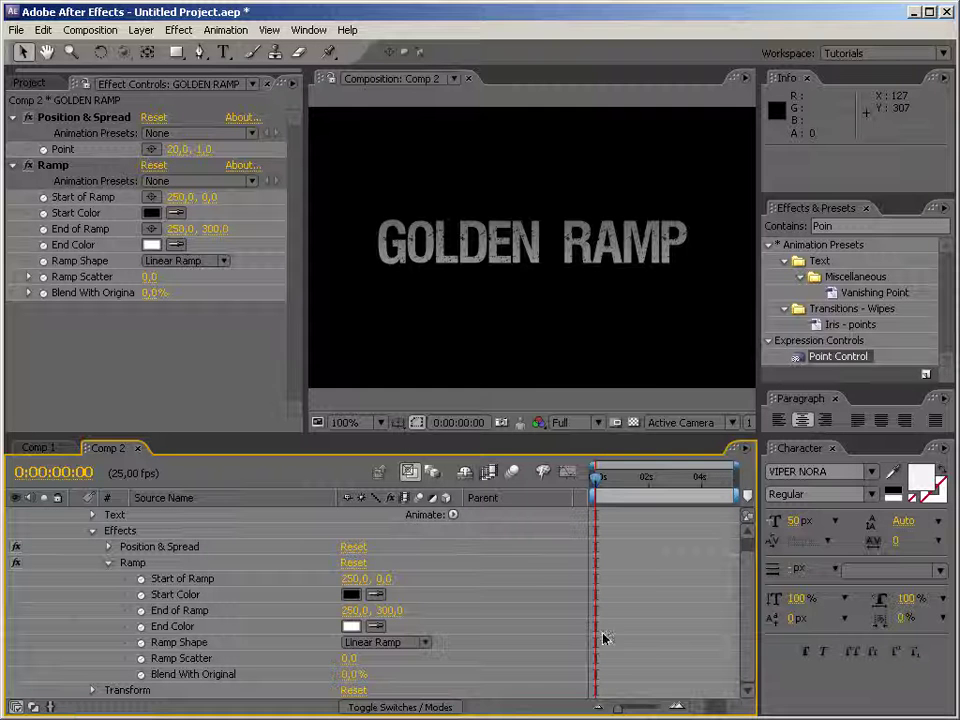
Step: Close the Character and Paragraph panels and enlarge the timeline to make room for expressions
click(833, 456)
click(835, 398)
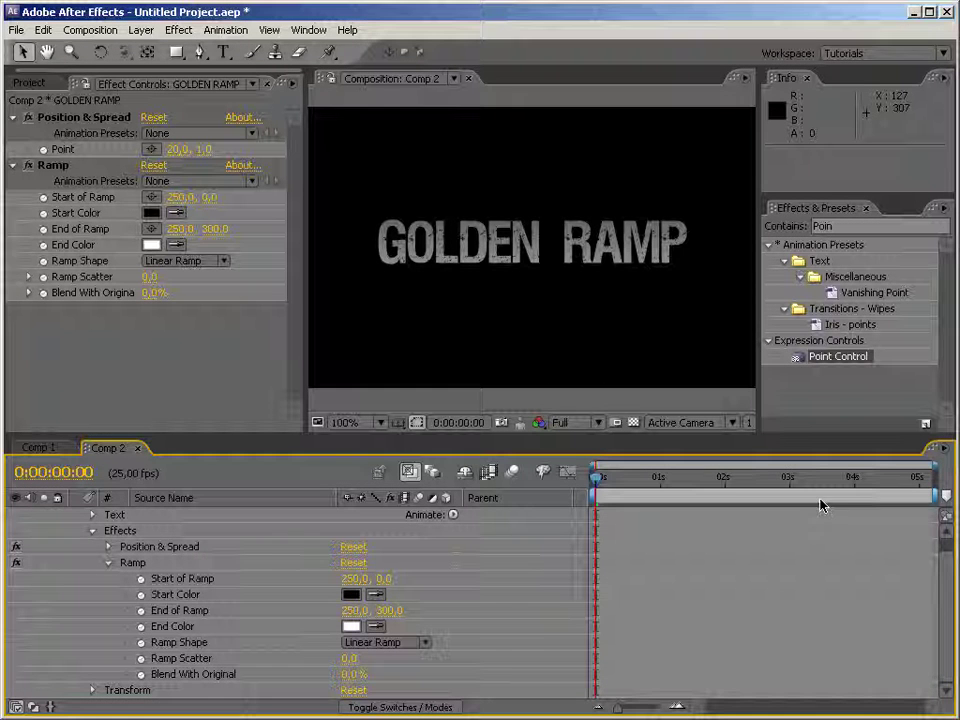
drag(679, 448, 673, 339)
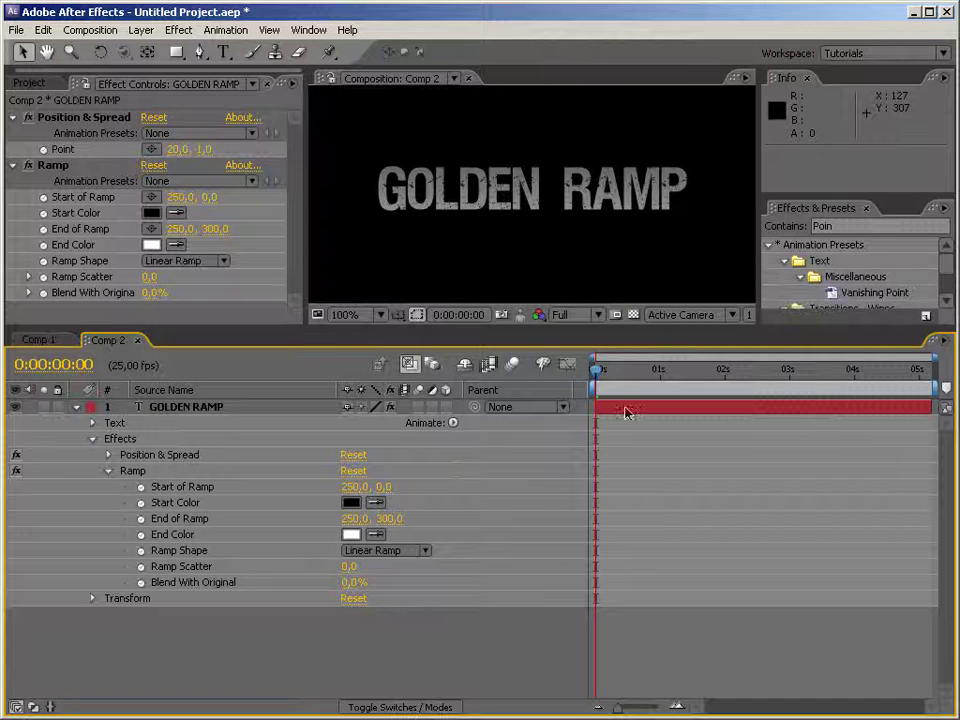
Step: Start an expression on Start of Ramp with ps = effect("Position & Spread")("Point"); linked to the control's point
alt+click(141, 486)
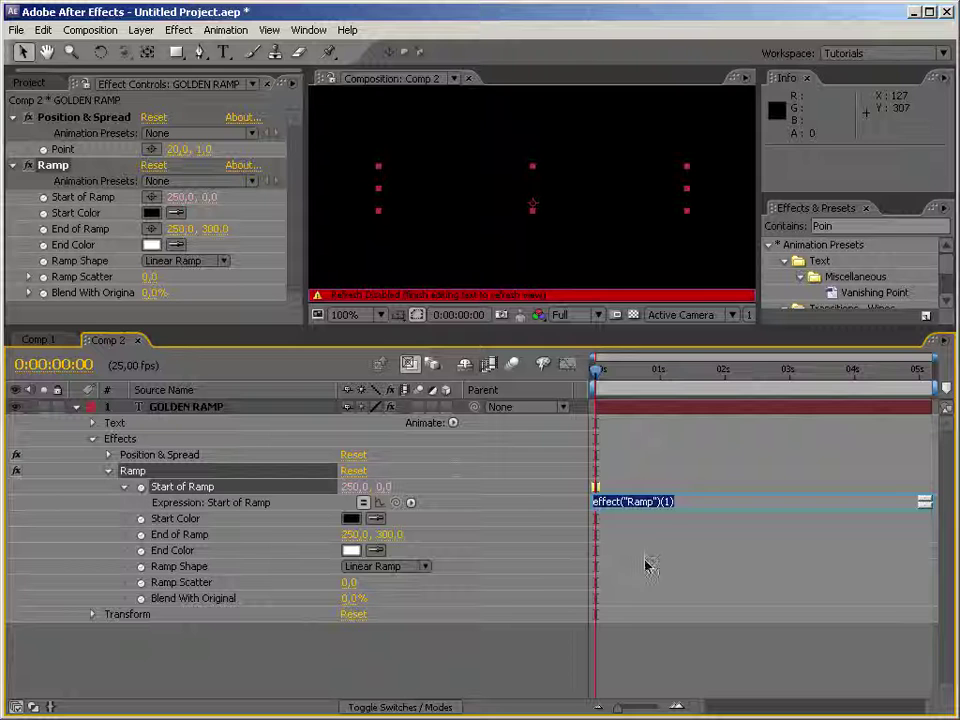
drag(660, 514, 673, 605)
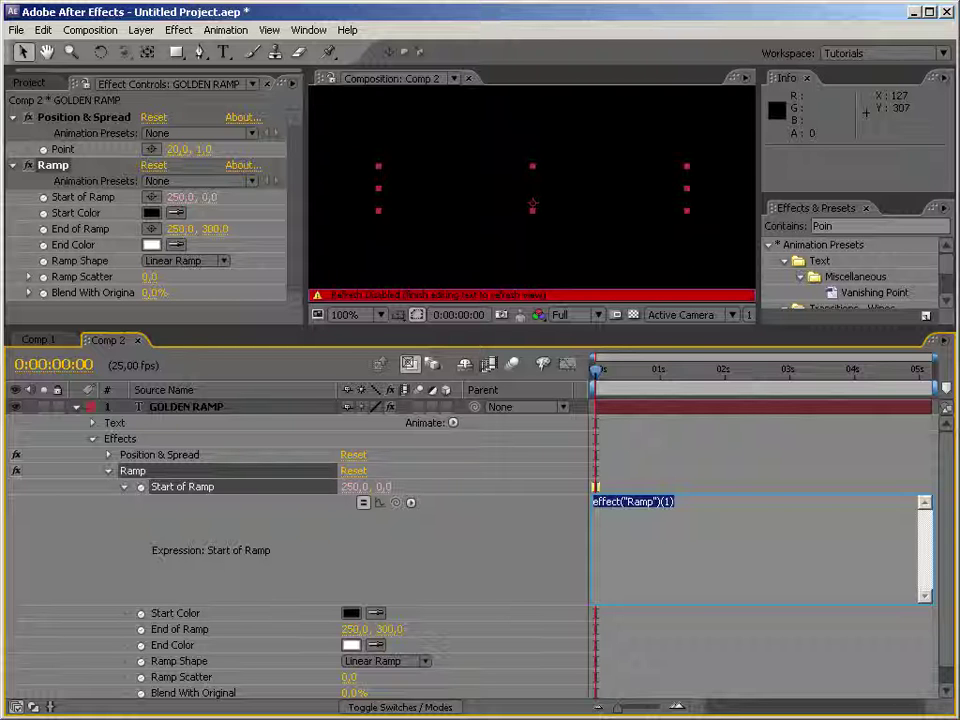
text(ps =)
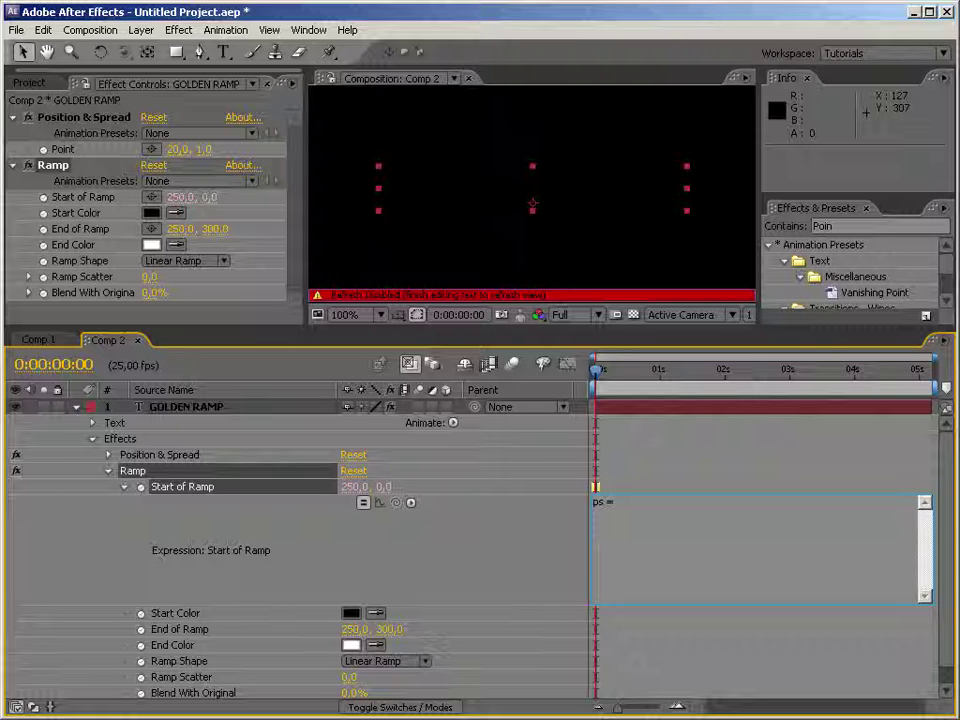
drag(396, 503, 68, 152)
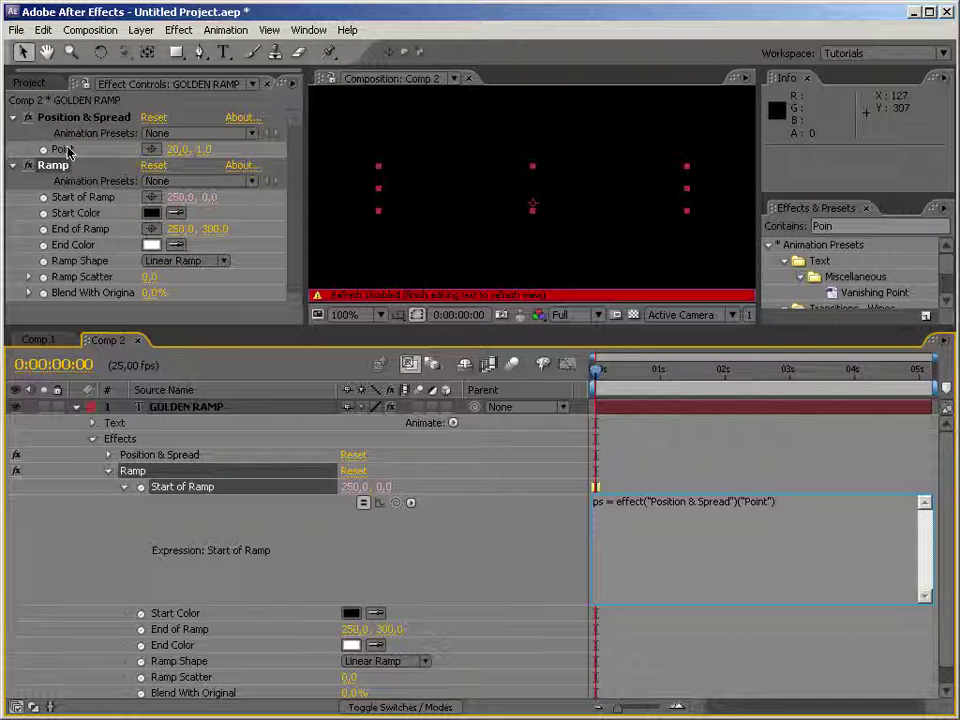
text(;)
key(Return)
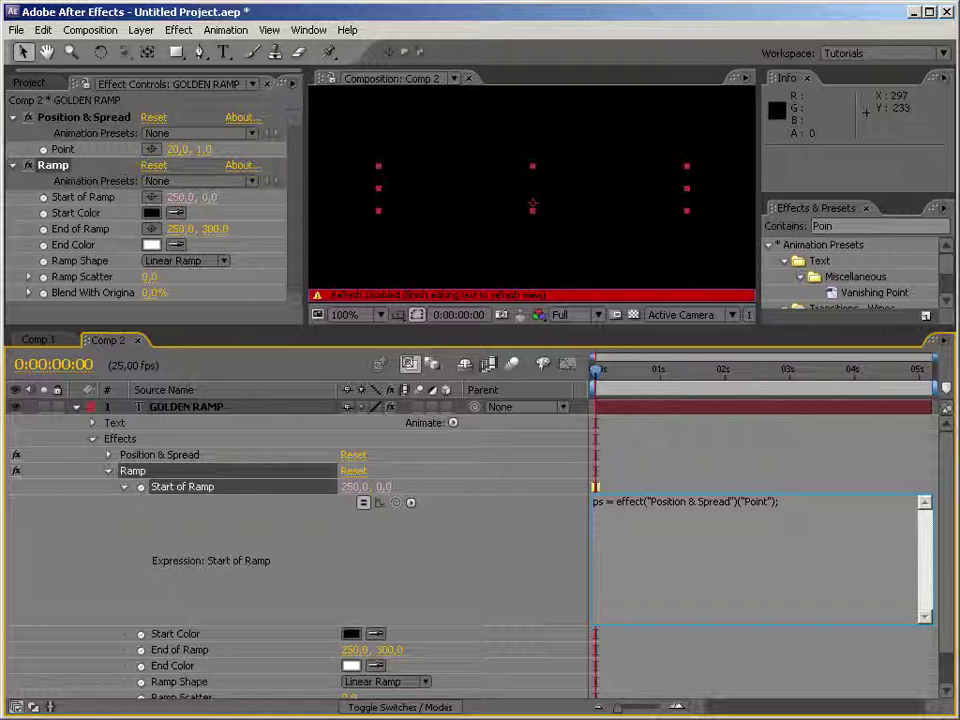
Step: Complete the Start of Ramp expression with x = value[0]; y = position - ps[0] - (ps[1]/2); and the result [x, y]
key(Return)
key(Return)
text(x =)
text(val)
text(ue[0])
text(position -)
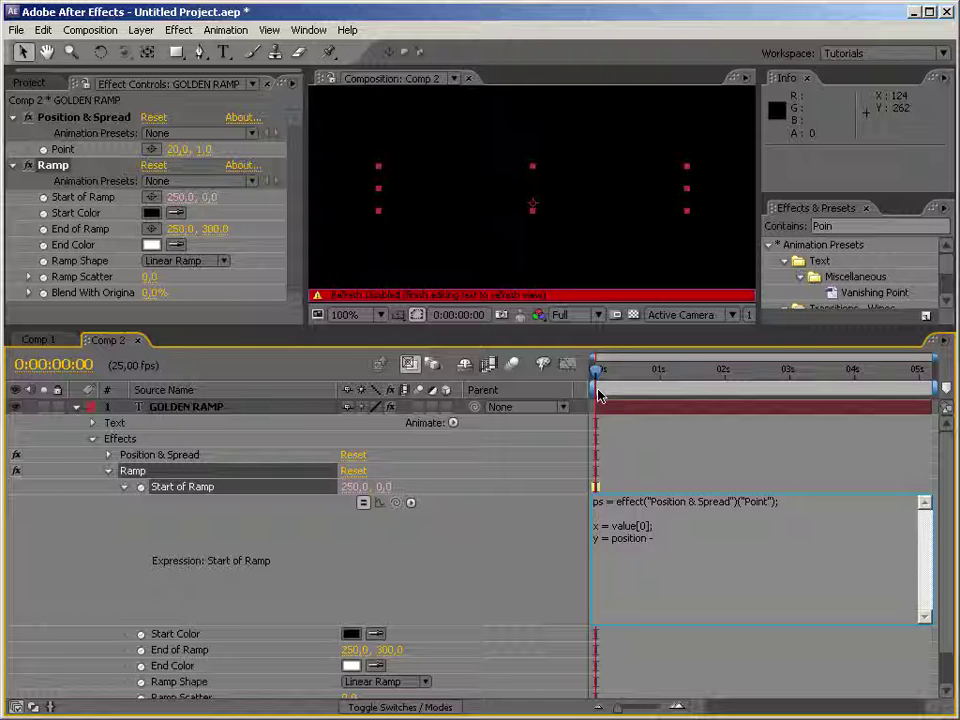
text(ps[0])
text((ps[1]/2);)
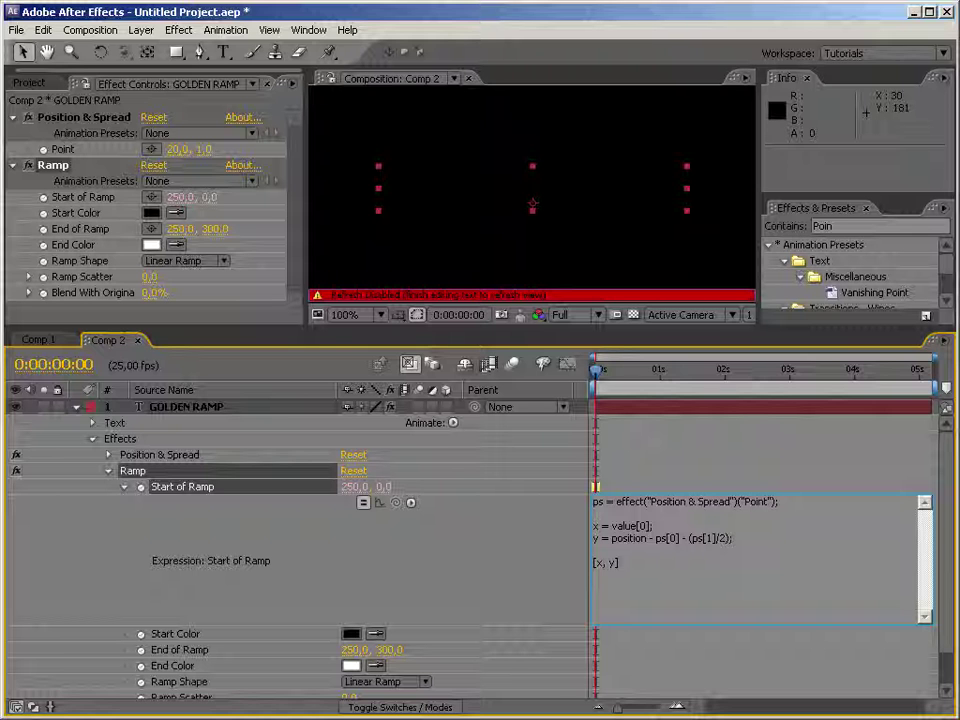
click(206, 151)
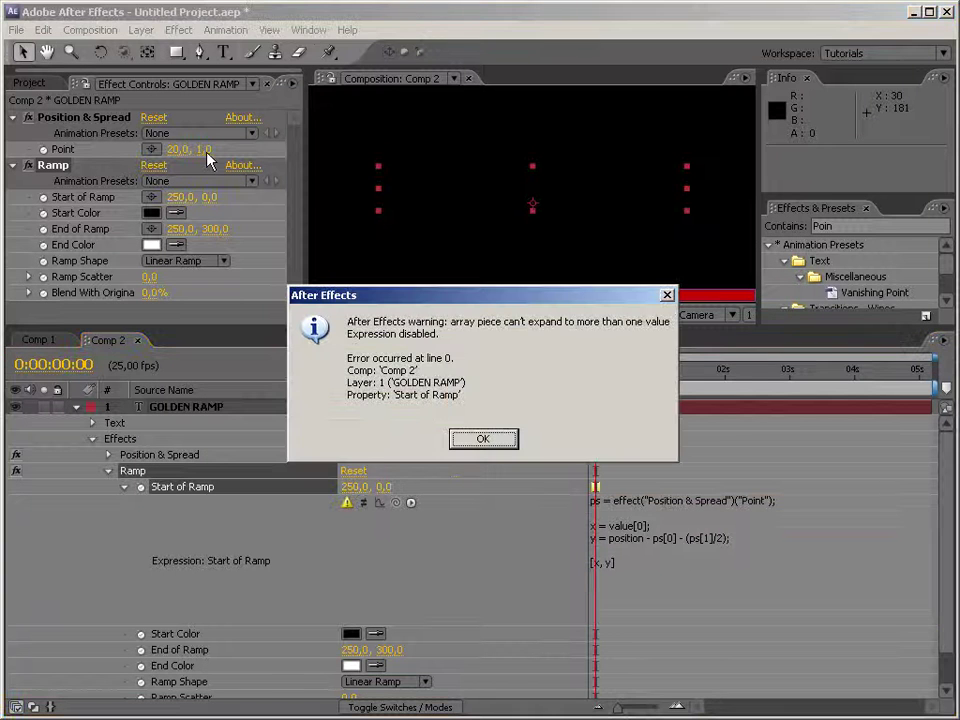
click(484, 440)
Step: Correct the y line of the Start of Ramp expression to use position[1] and apply the expression
click(642, 538)
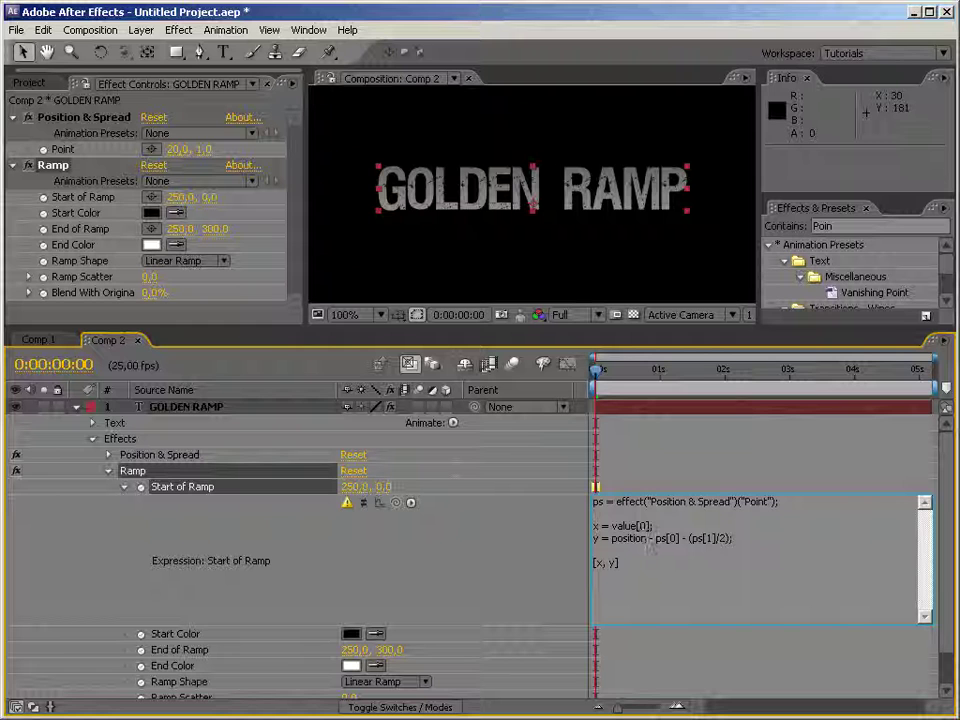
text([1)
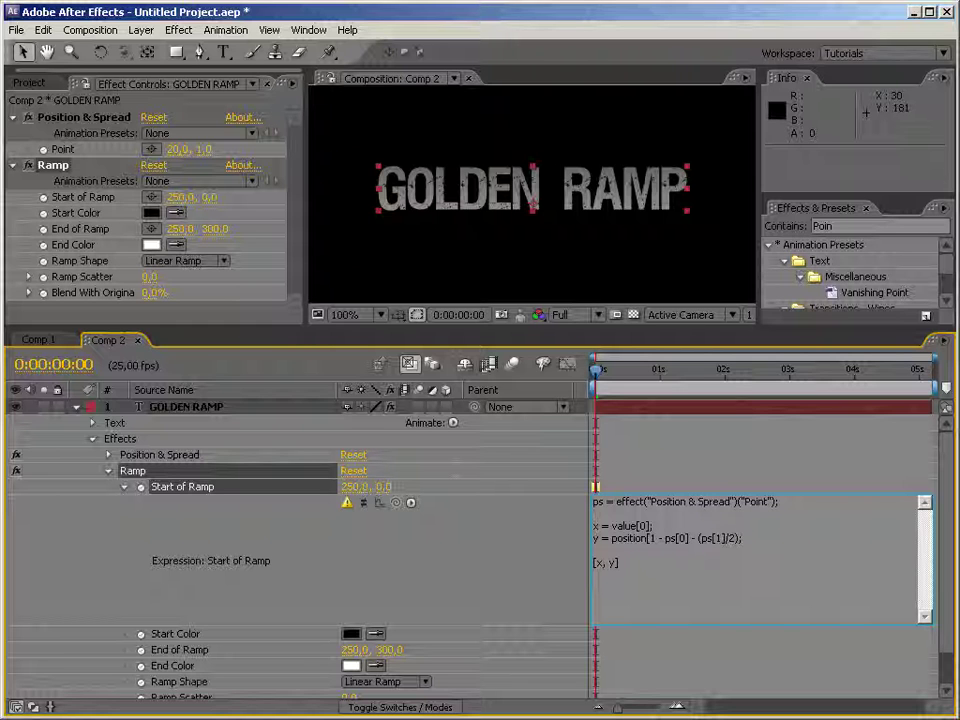
text(])
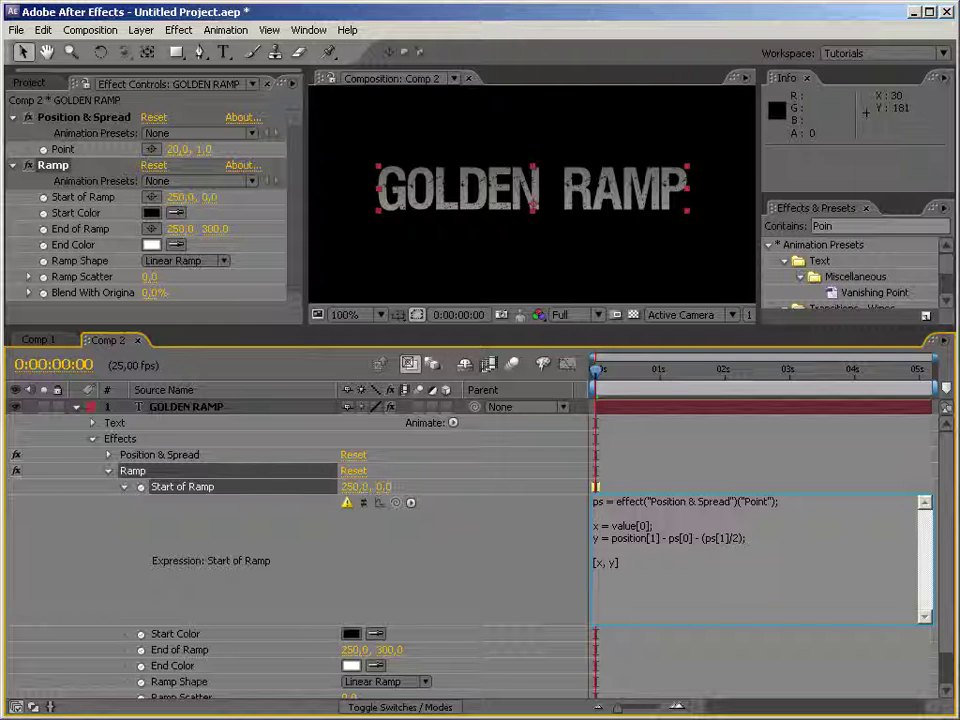
key(KP_Enter)
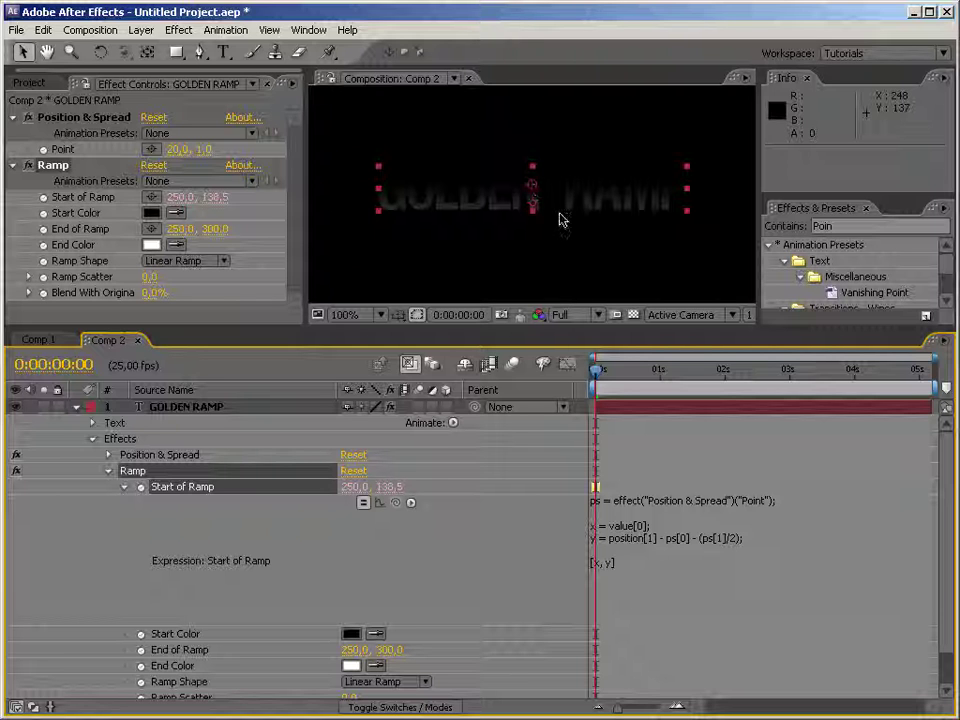
Step: Copy the whole Start of Ramp expression into a new expression on End of Ramp and enlarge its expression field
click(668, 577)
key(ctrl+c)
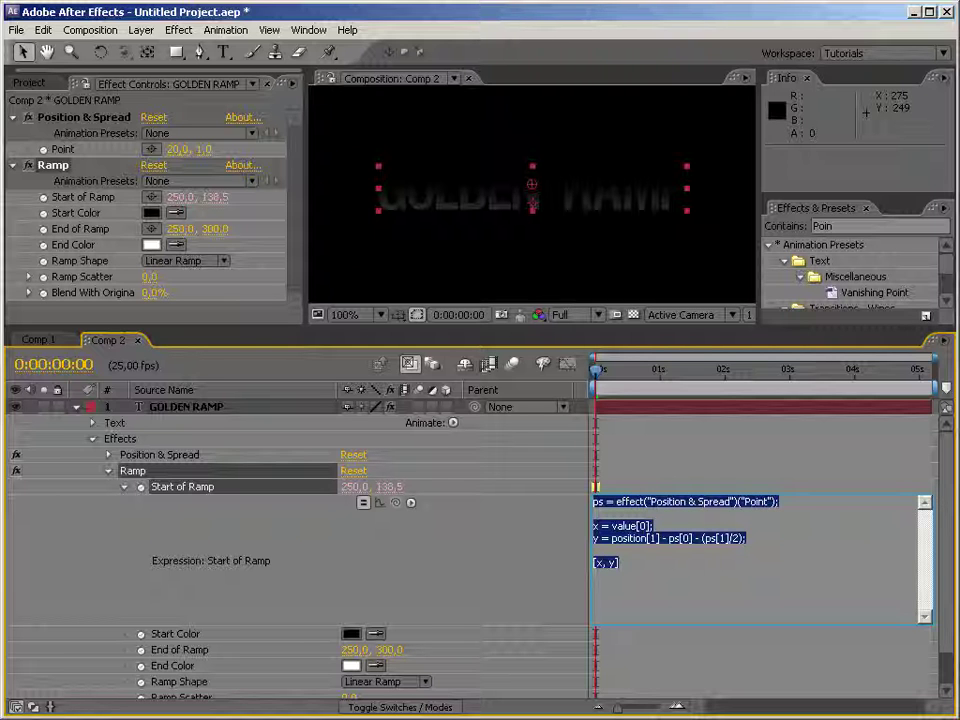
alt+click(141, 650)
key(ctrl+v)
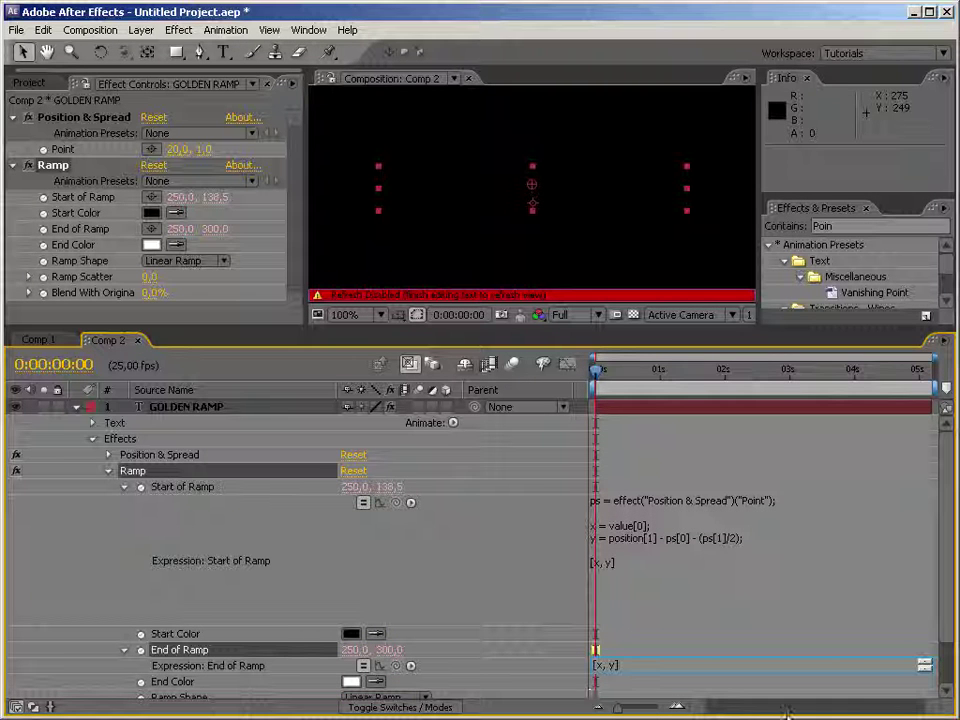
drag(868, 672, 866, 708)
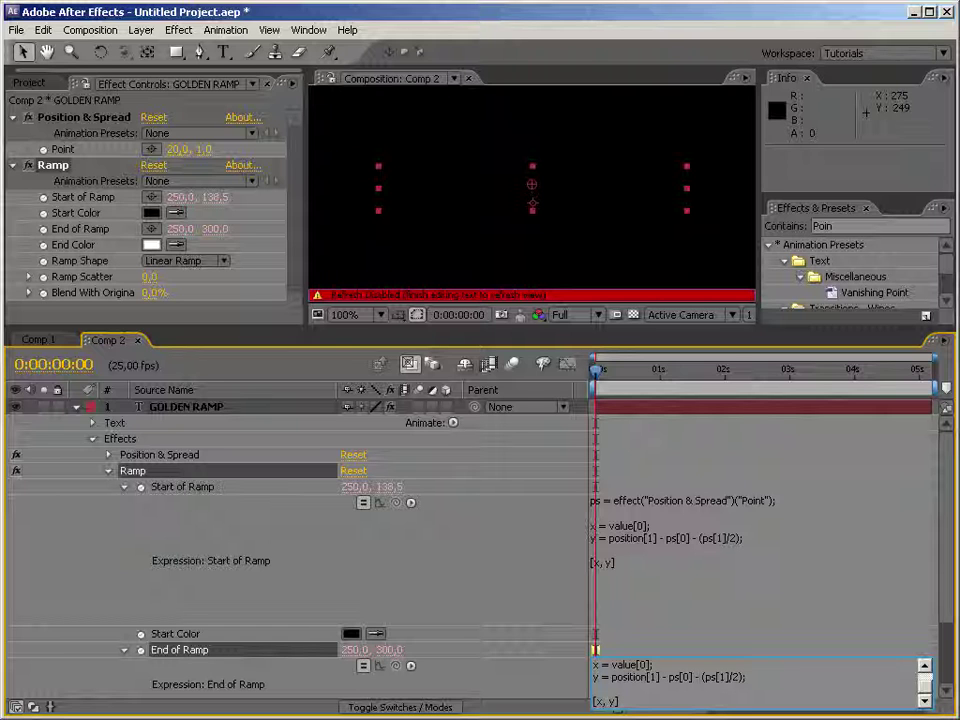
Step: Change the End of Ramp y line to position[1] - ps[0] + (ps[1]/2) and apply the expression
key(BackSpace)
text(+)
drag(693, 677, 614, 677)
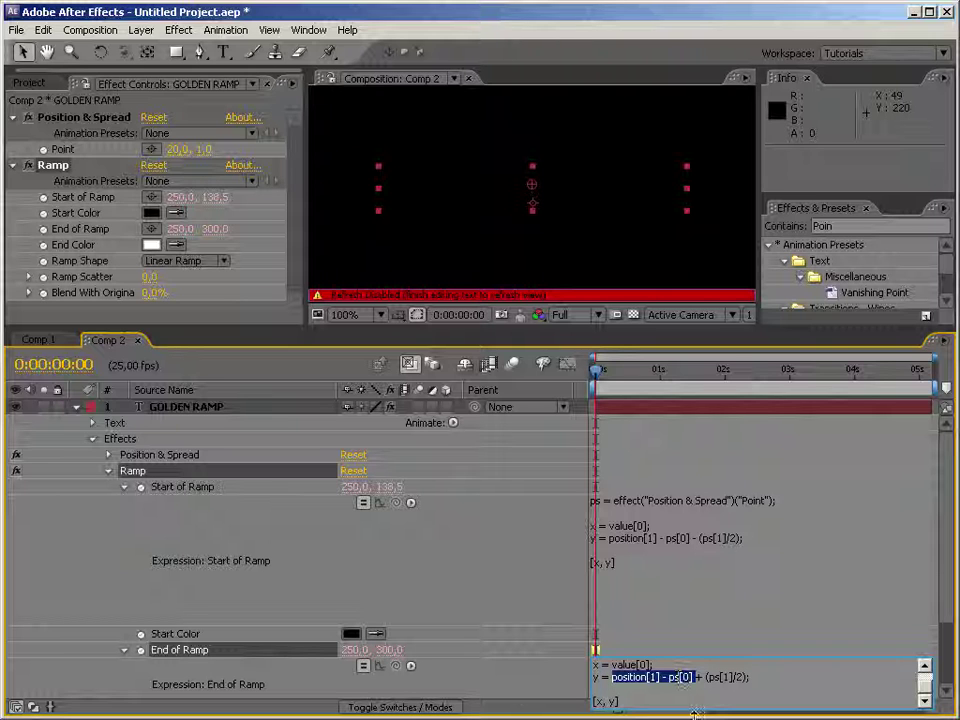
key(ctrl+a)
key(ctrl+v)
click(705, 638)
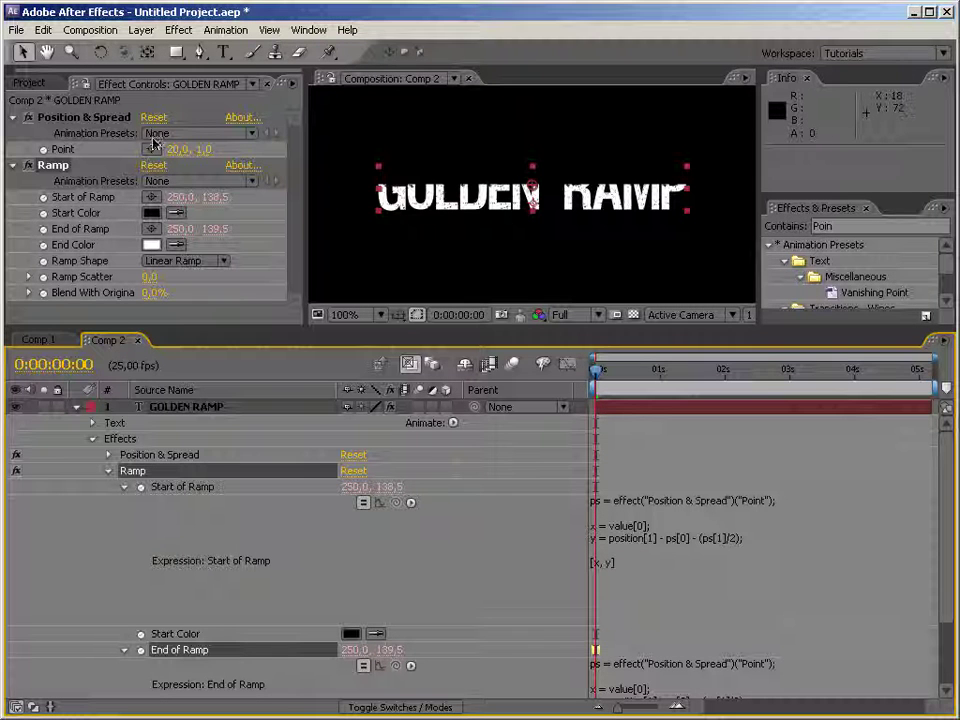
Step: Set the Position & Spread point to 14, 65, shift the title slightly in the composition, and collapse both effects
drag(179, 149, 204, 120)
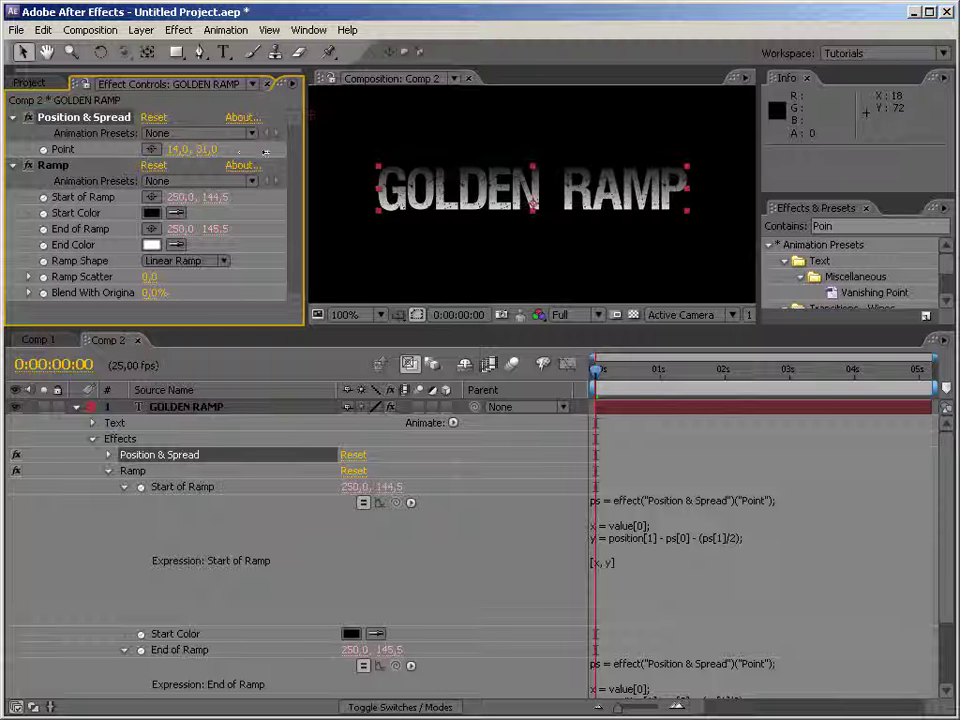
drag(545, 225, 598, 201)
click(15, 118)
click(13, 133)
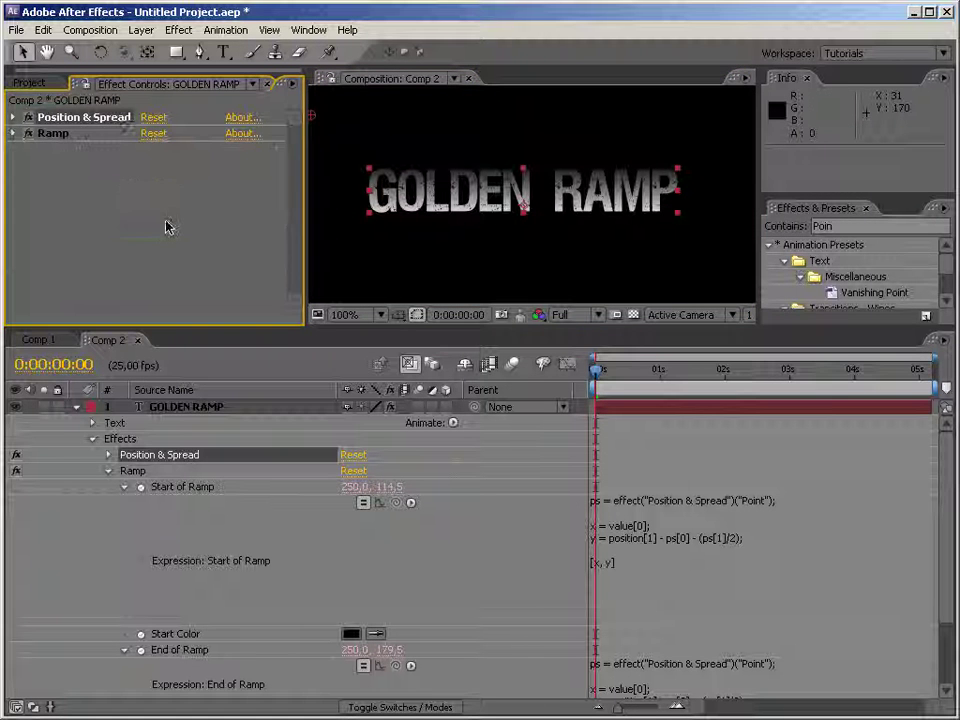
Step: Find the Colorama effect and apply it to the GOLDEN RAMP layer below Ramp
click(850, 226)
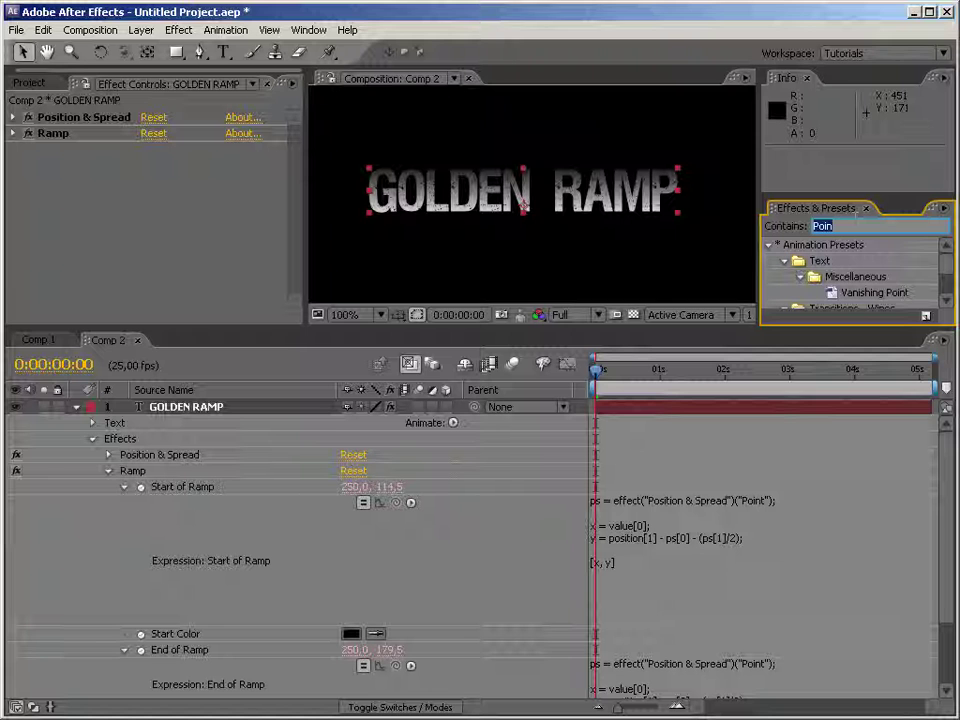
text(colorama)
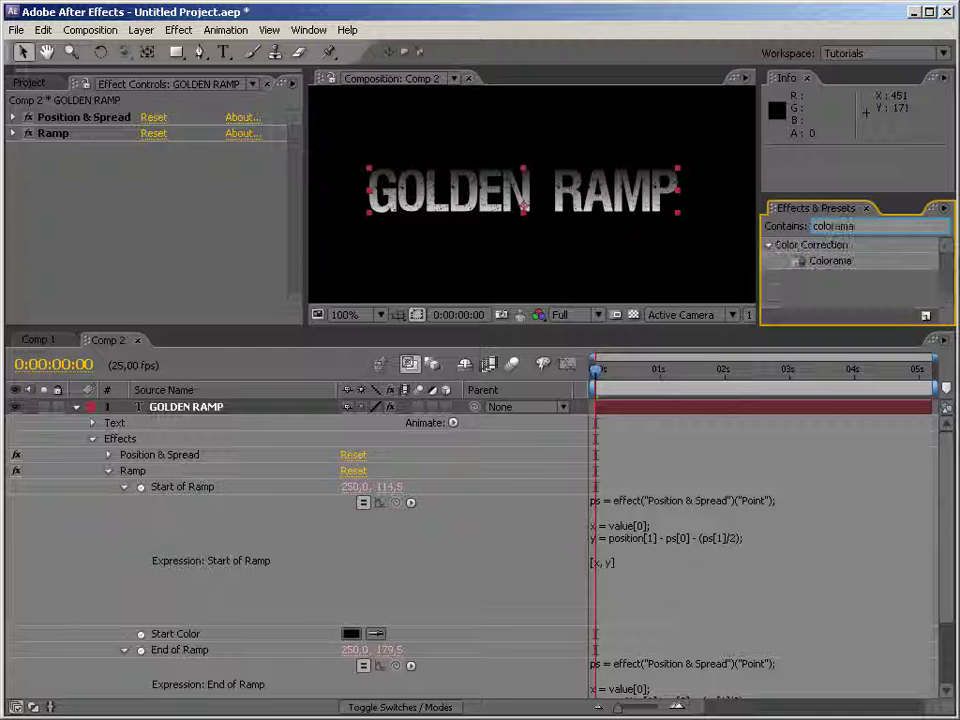
drag(831, 259, 115, 243)
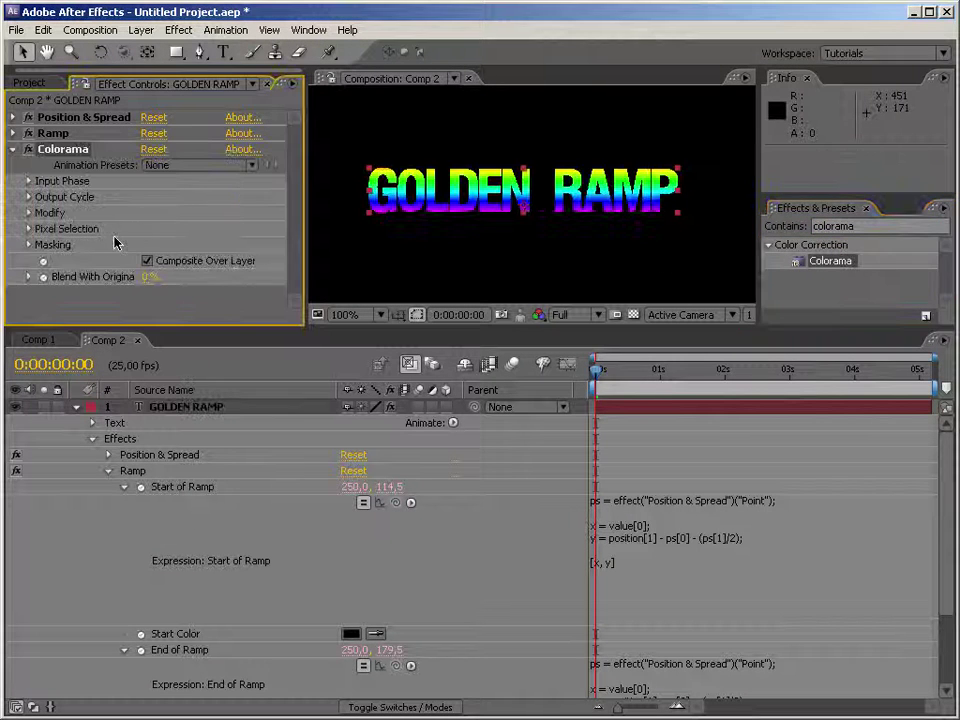
Step: Set Colorama's Output Cycle to the Golden 1 preset palette and collapse the effect
click(30, 198)
scroll(296, 186, down, 4)
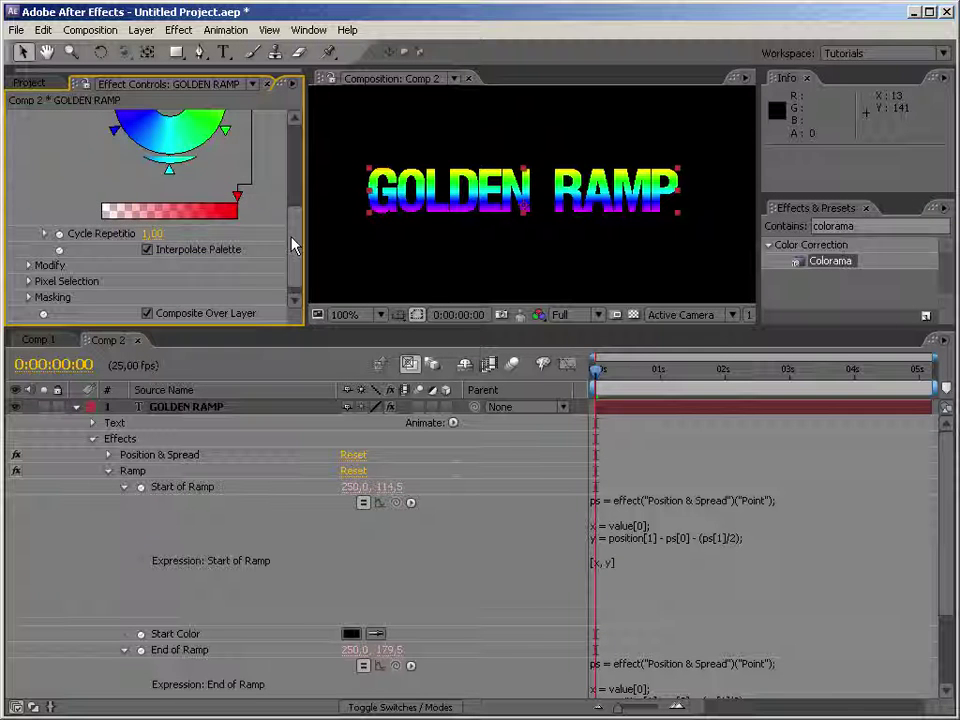
click(30, 252)
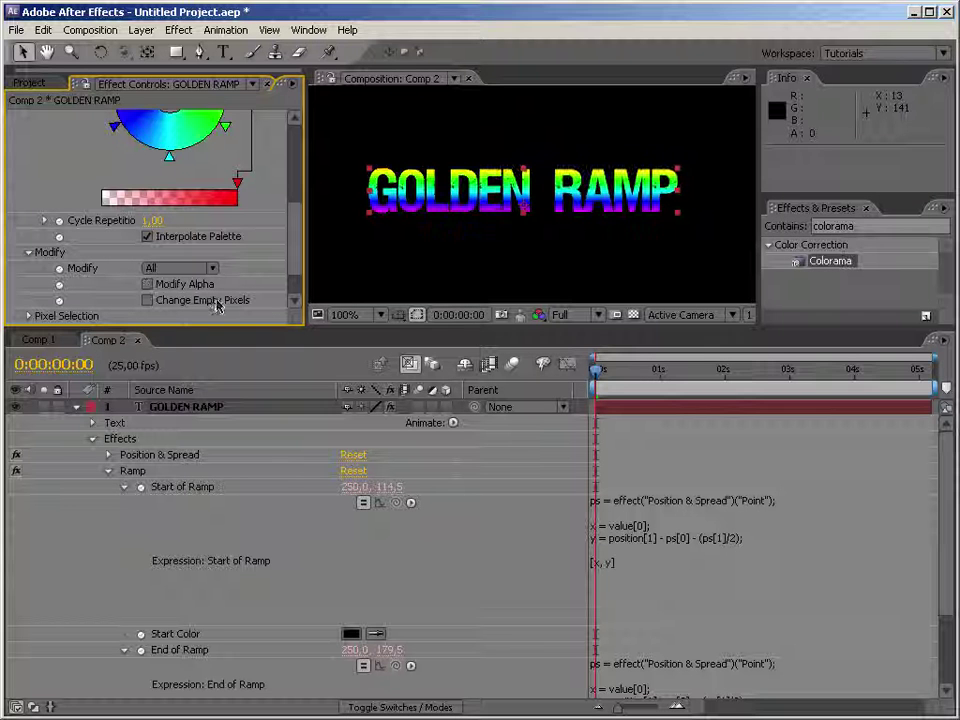
click(30, 252)
scroll(220, 147, up, 5)
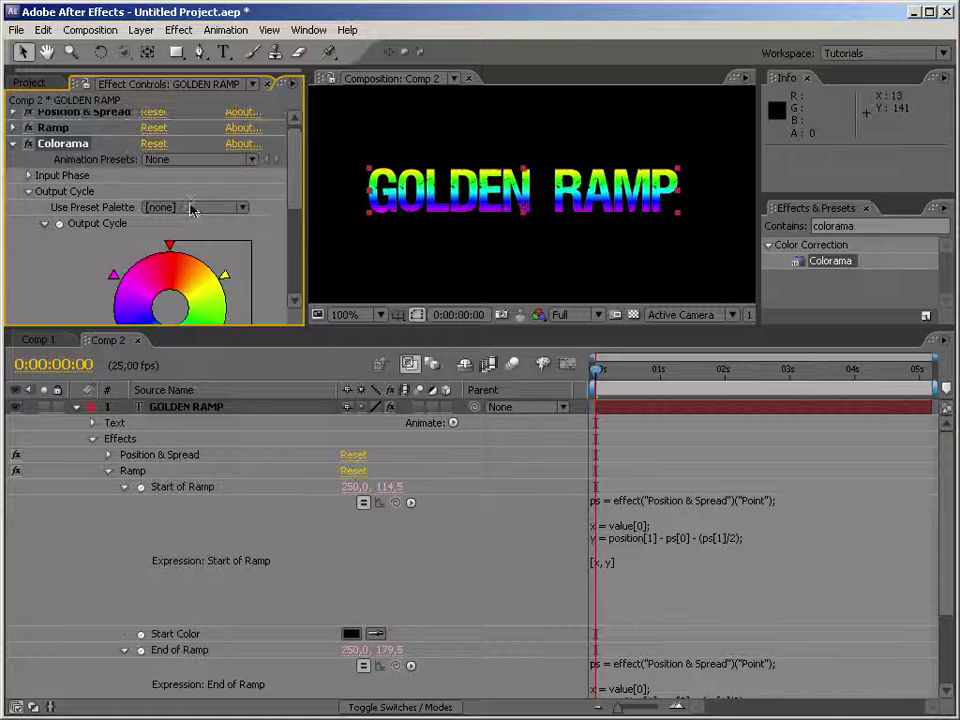
click(226, 203)
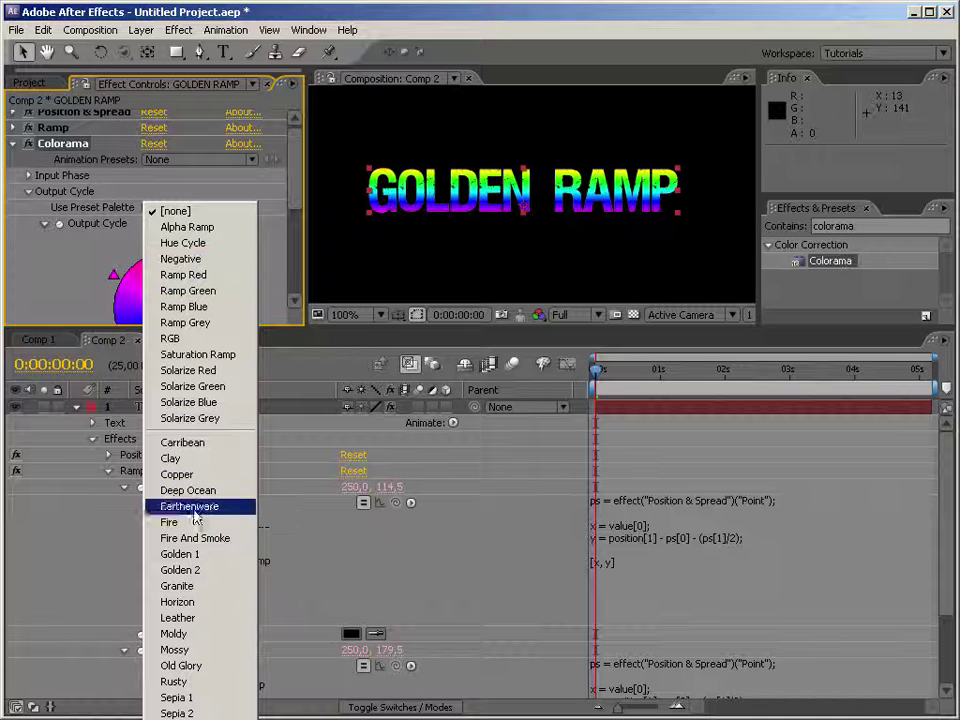
click(210, 570)
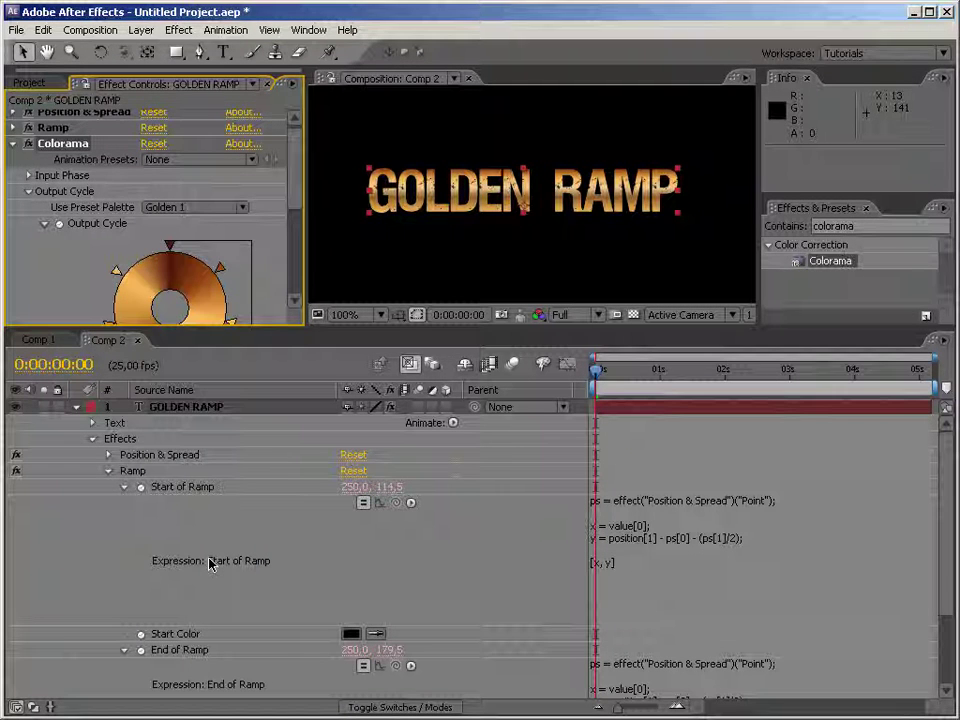
click(13, 143)
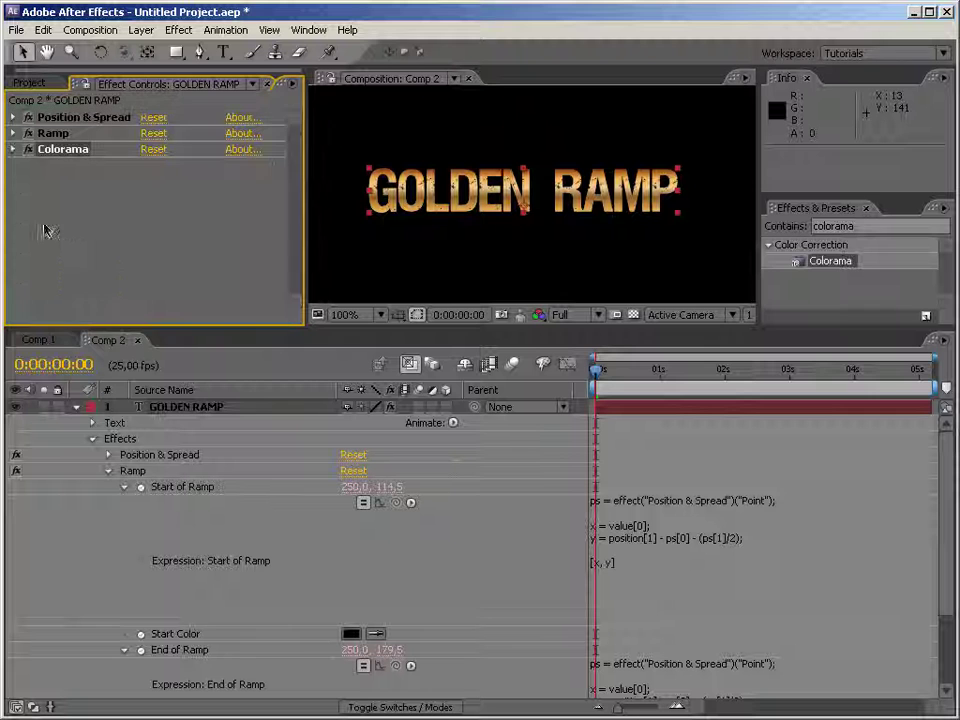
Step: Disable Colorama and save Position & Spread, Ramp and Colorama together as the animation preset TextRamp.ffx, replacing the existing file
click(28, 149)
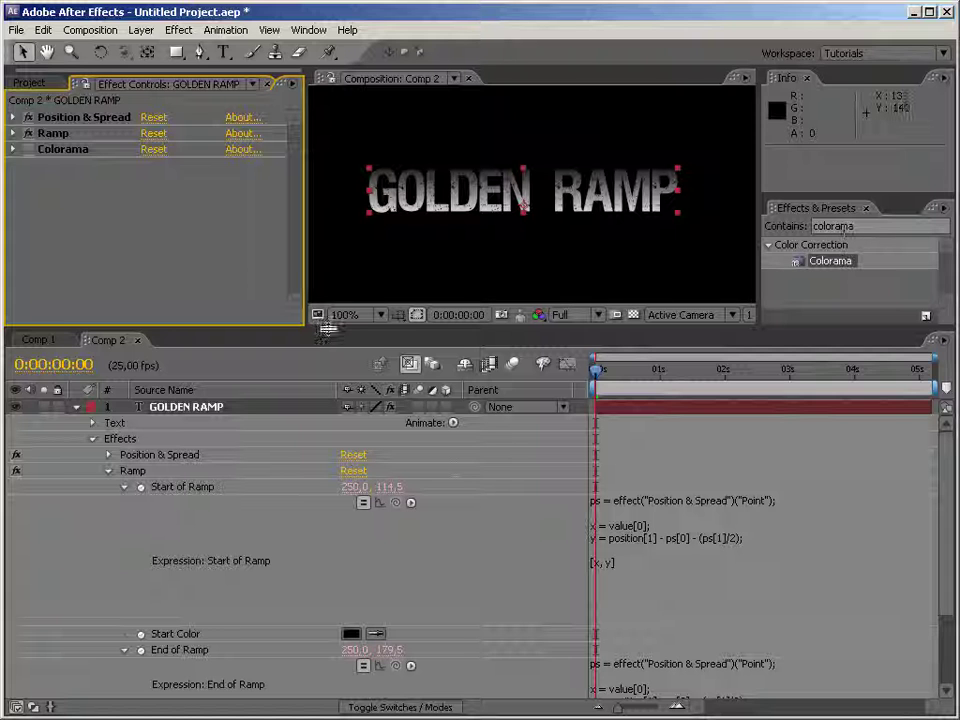
click(93, 118)
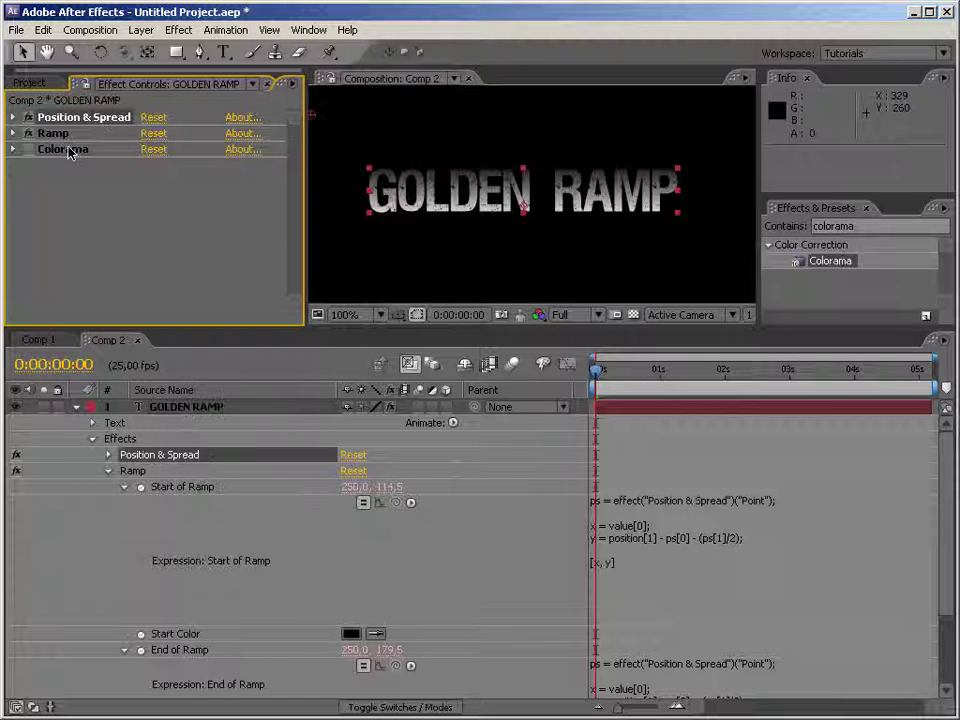
shift+click(69, 149)
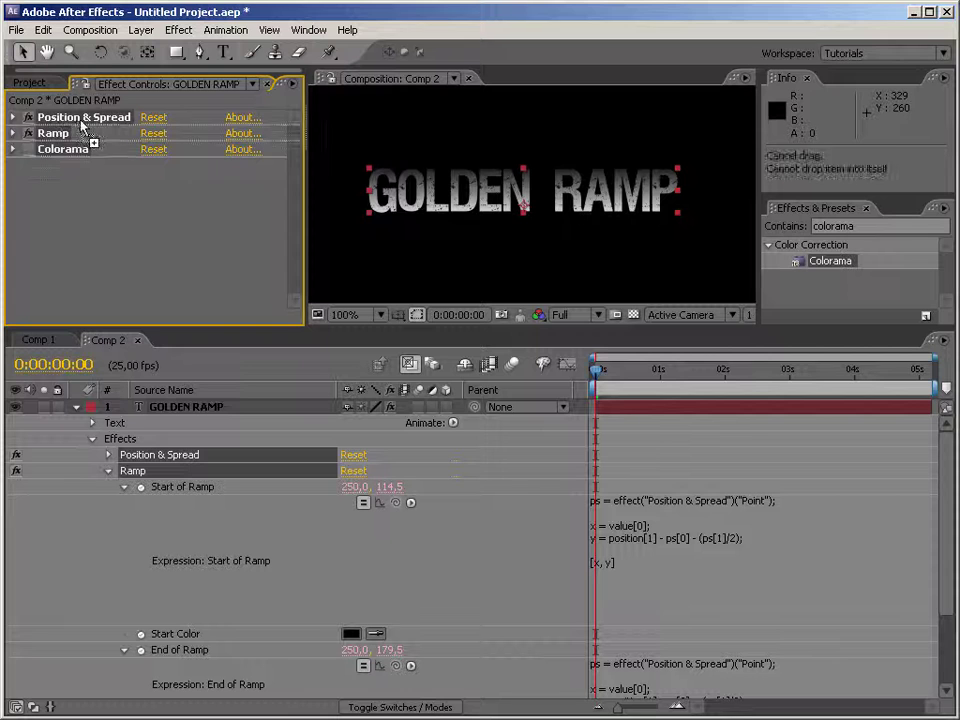
drag(55, 125, 883, 257)
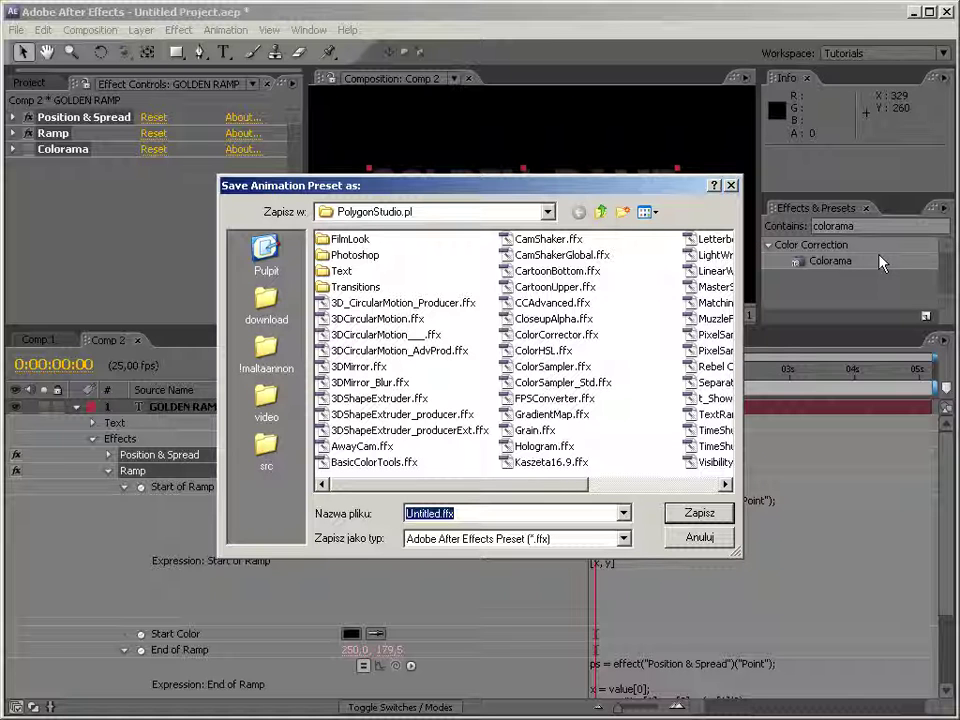
text(Text)
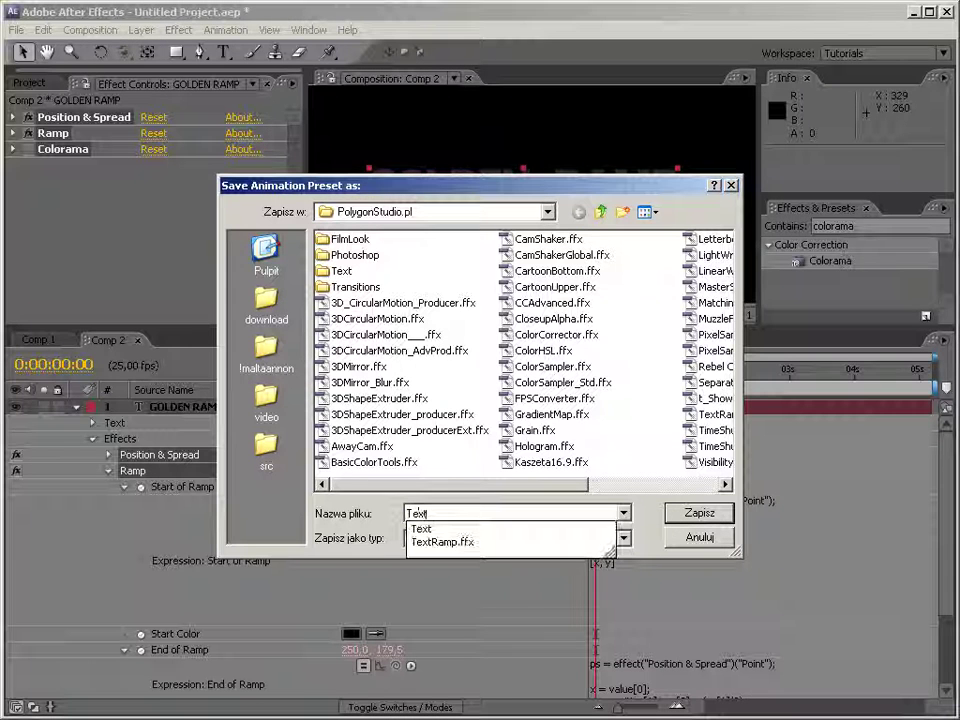
key(Down)
key(Return)
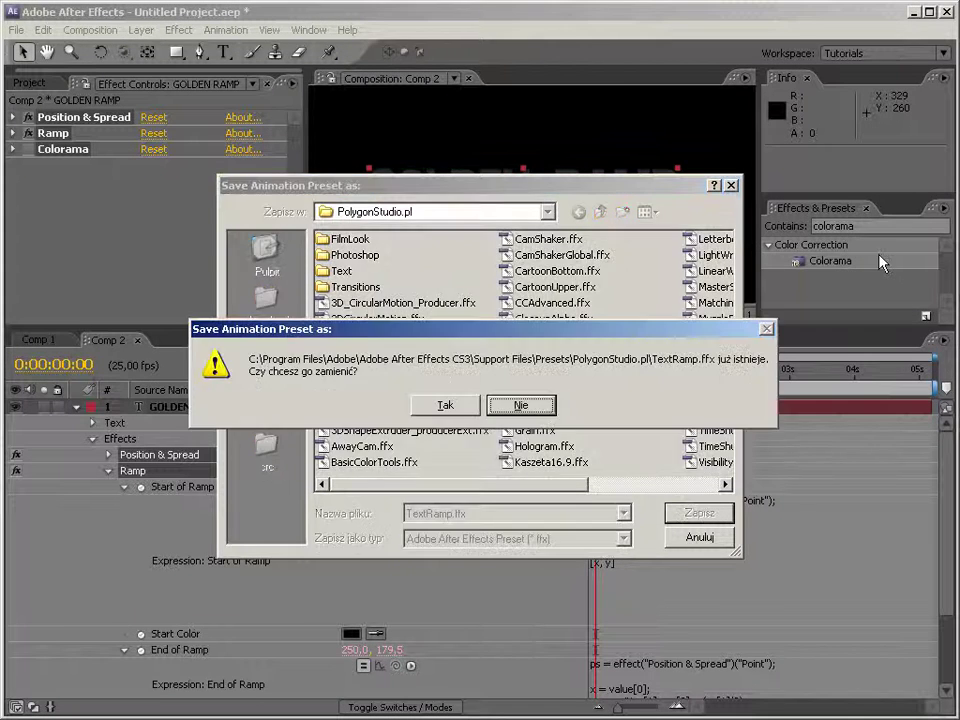
click(441, 405)
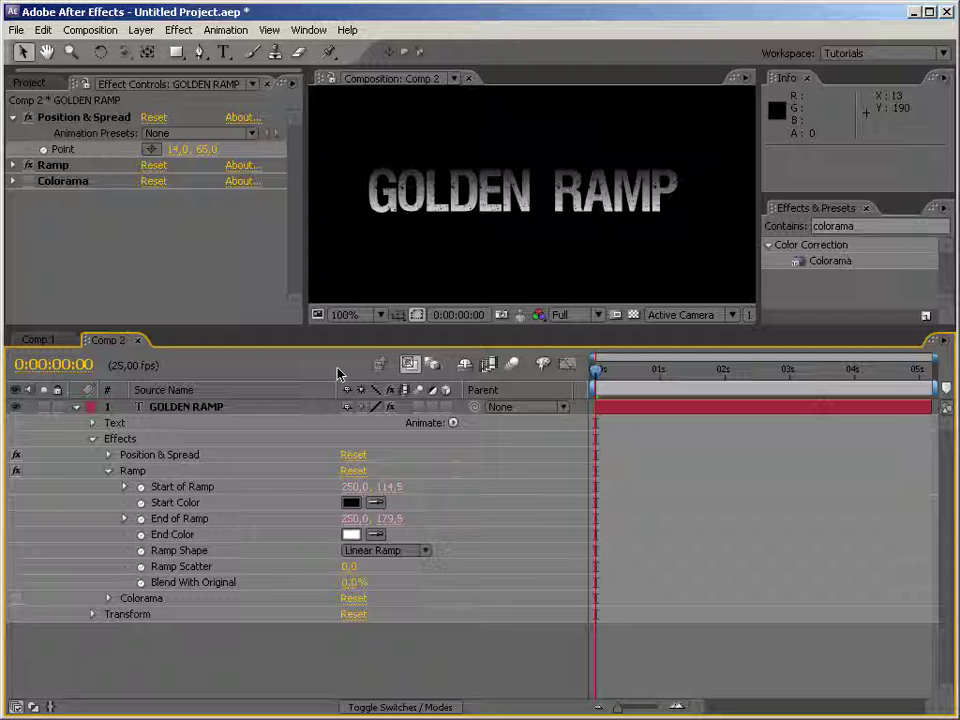
Step: Try a tilted gradient with Start of Ramp X at 233 and End of Ramp X at 267, and the point at 34, 111
drag(356, 488, 321, 474)
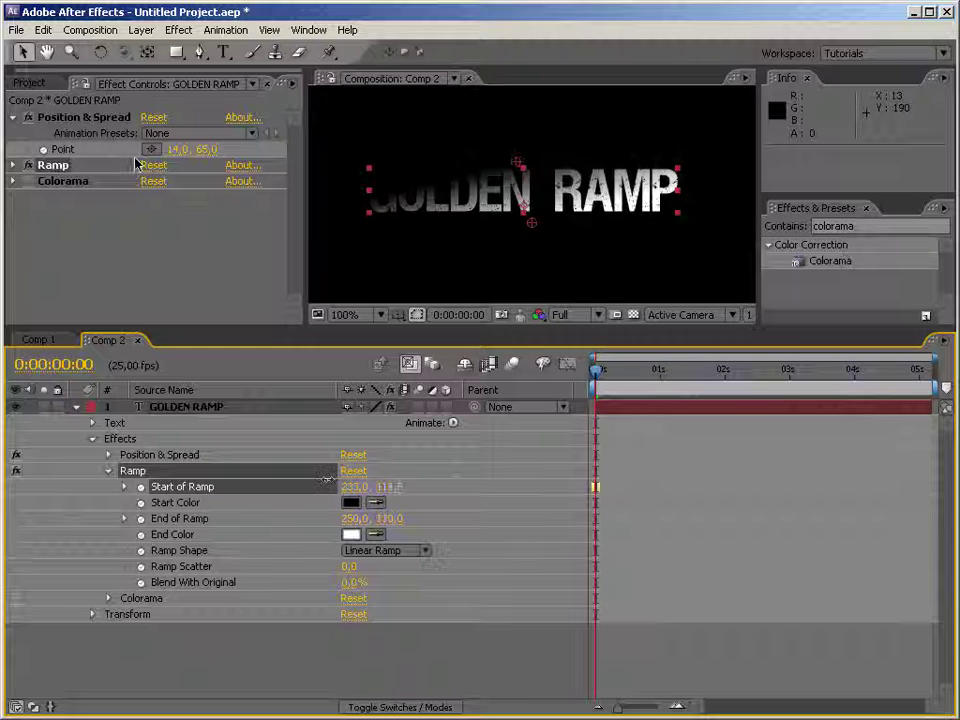
drag(348, 521, 362, 516)
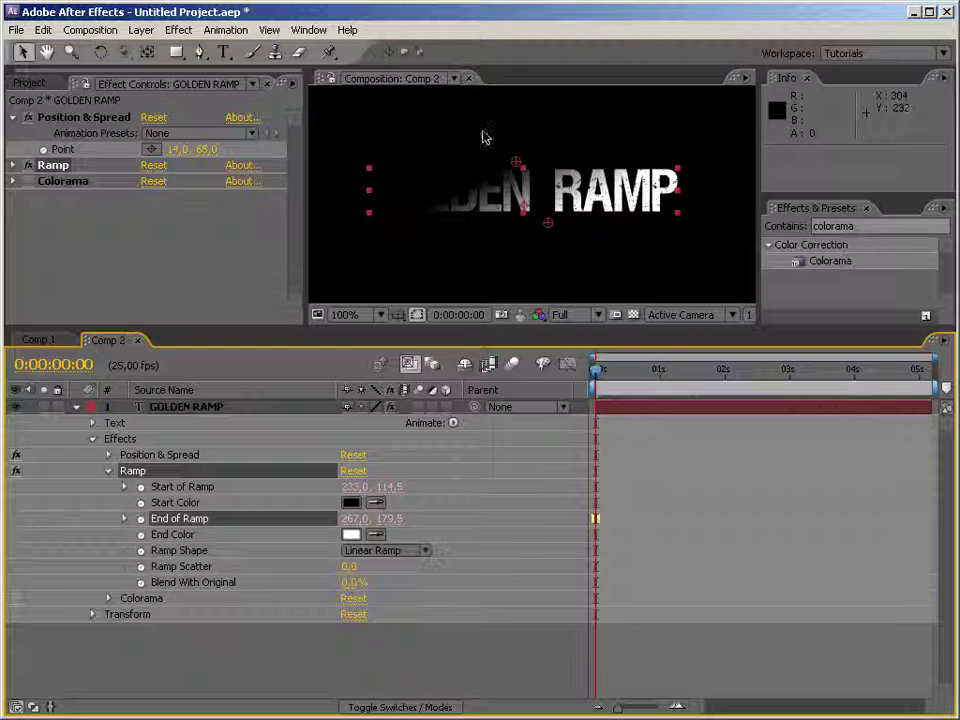
drag(176, 149, 251, 187)
Step: Set the X values of both Start of Ramp and End of Ramp to 0
click(352, 487)
text(0)
click(352, 518)
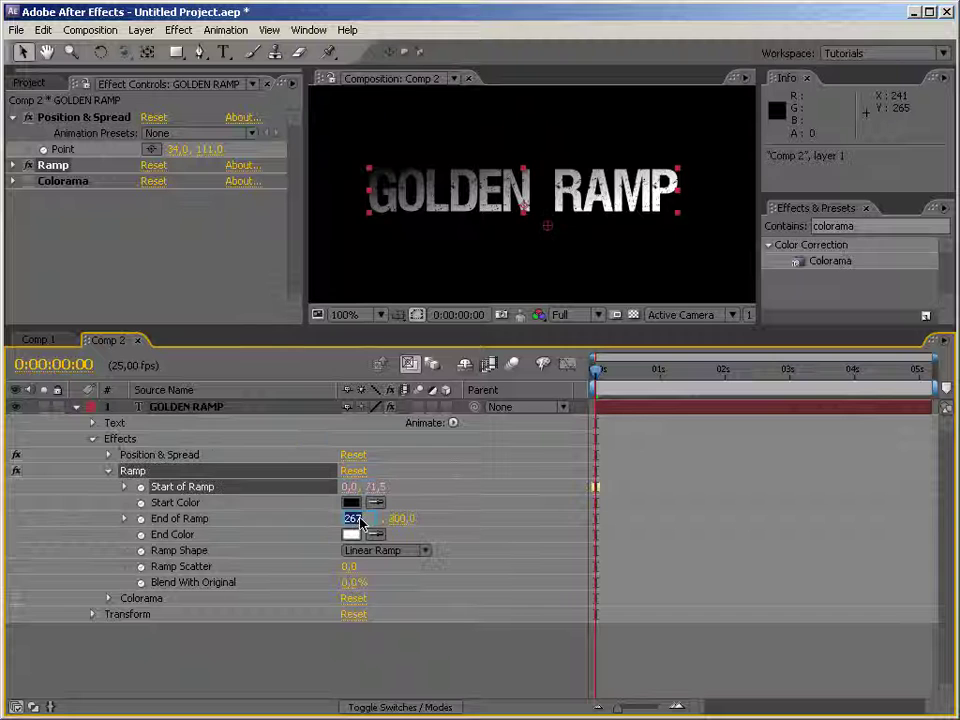
text(0)
key(Return)
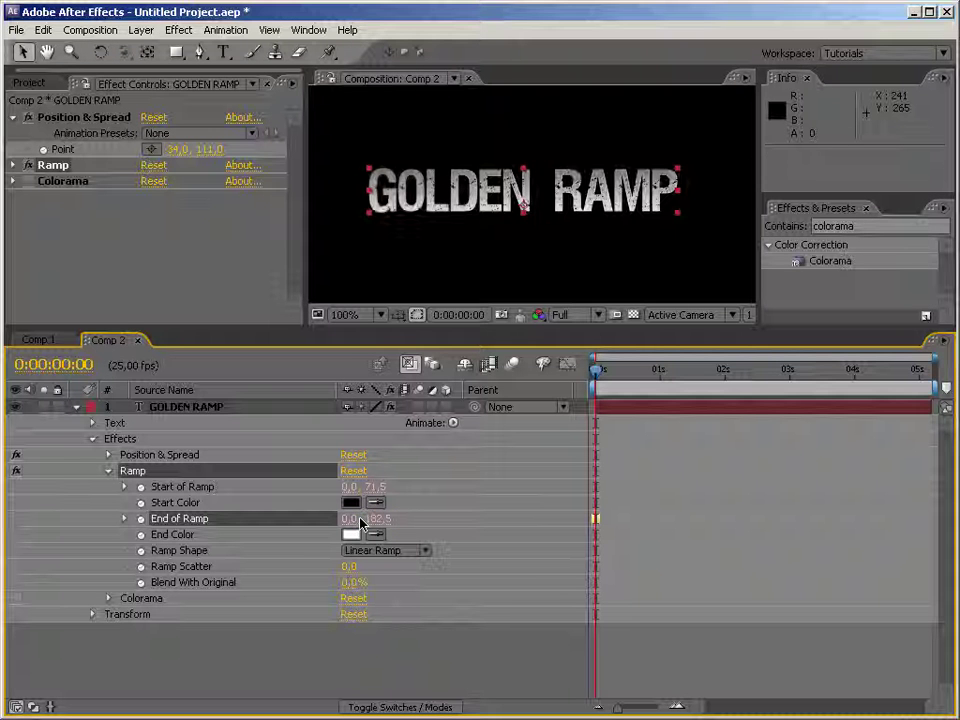
Step: Reset the Position & Spread point to 0, 1, and readjust it to 16, 65 to spread the gradient over the title
drag(176, 149, 142, 142)
click(201, 149)
text(1)
key(Return)
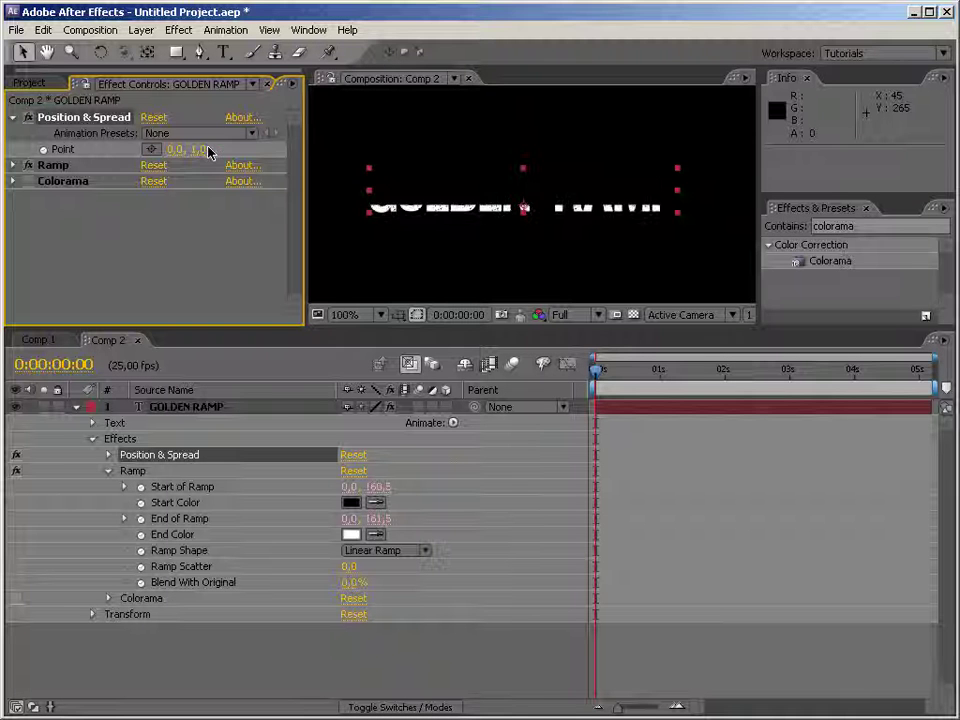
drag(166, 151, 266, 149)
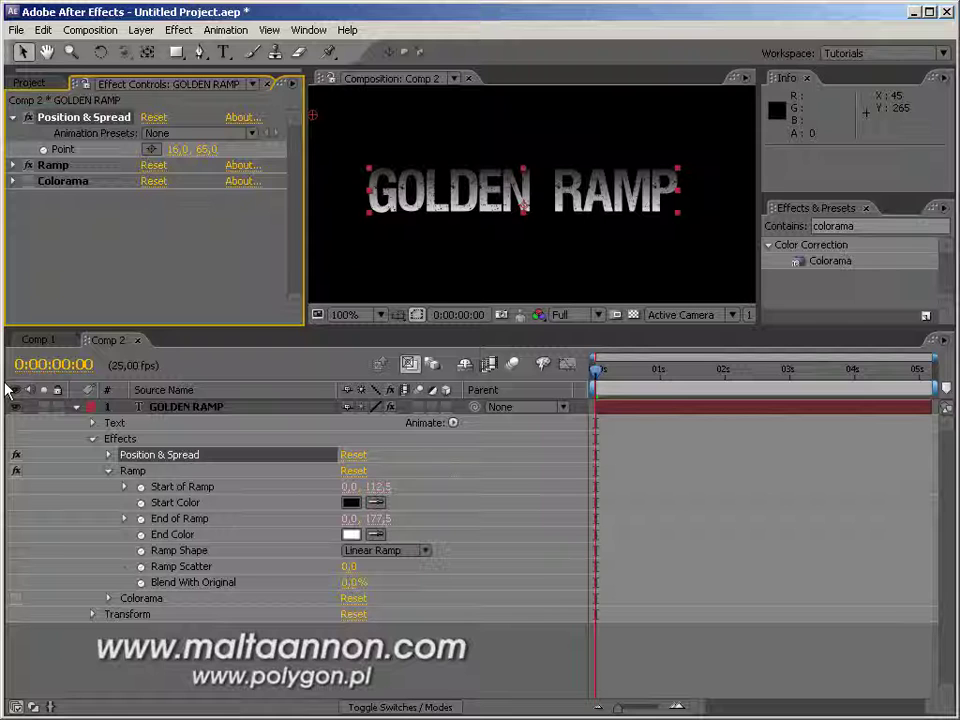